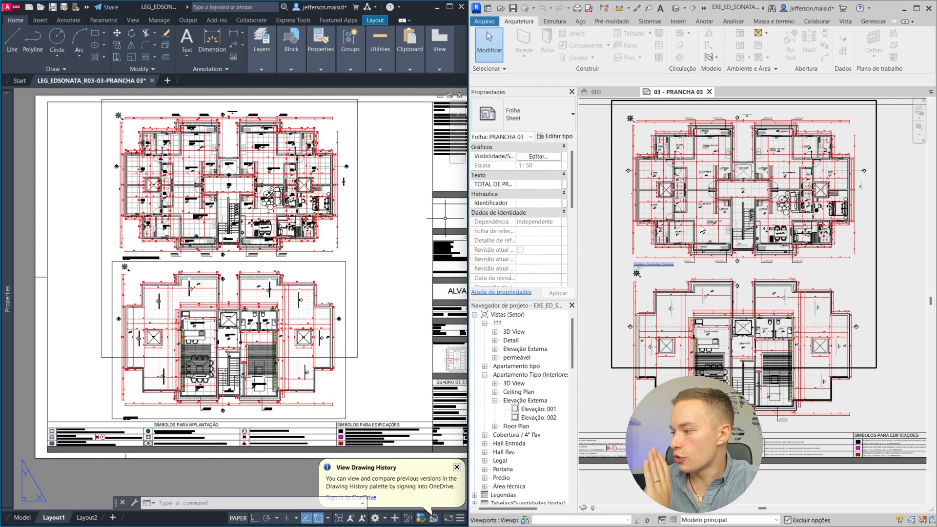
Step: Switch from the sheet layout to model space at the SALA DE ESTAR and BWC wall, and dismiss the product license notice
scroll(363, 175, up, 5)
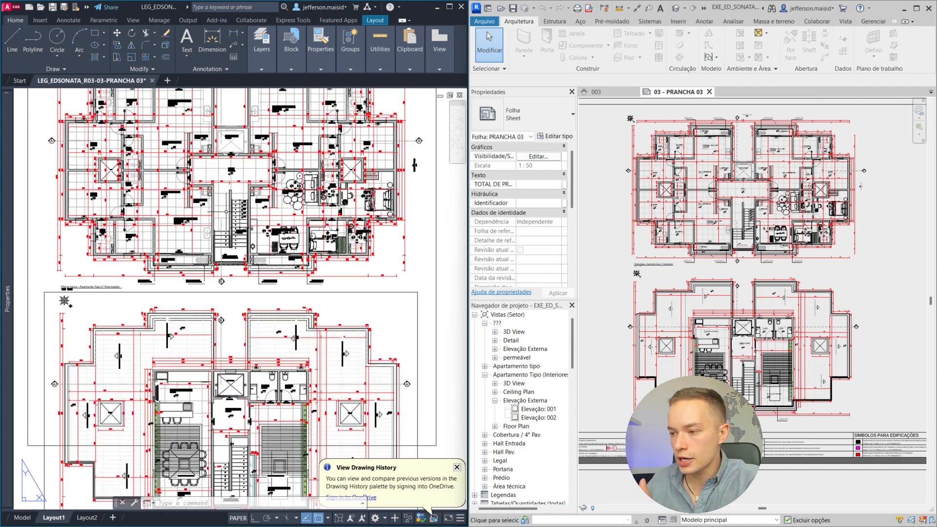
middle_drag(203, 261, 305, 281)
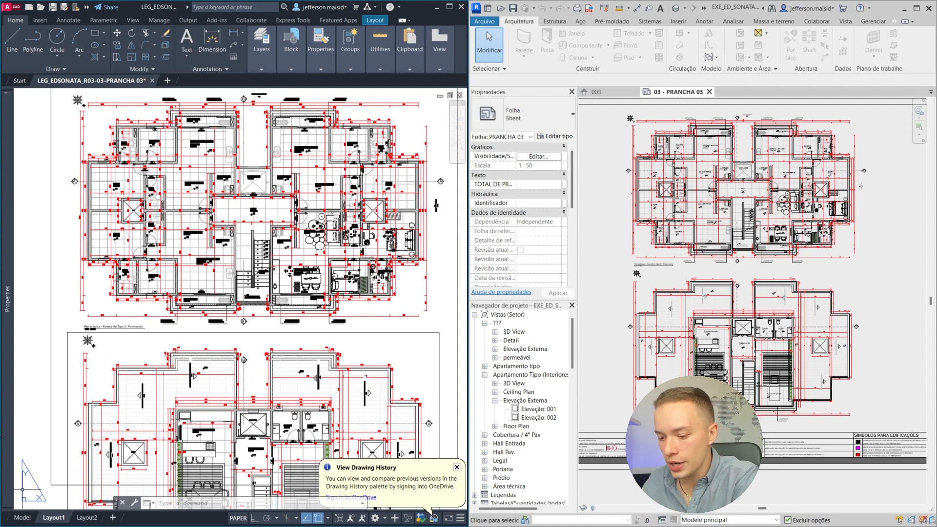
click(21, 518)
scroll(431, 354, up, 6)
middle_drag(409, 376, 308, 172)
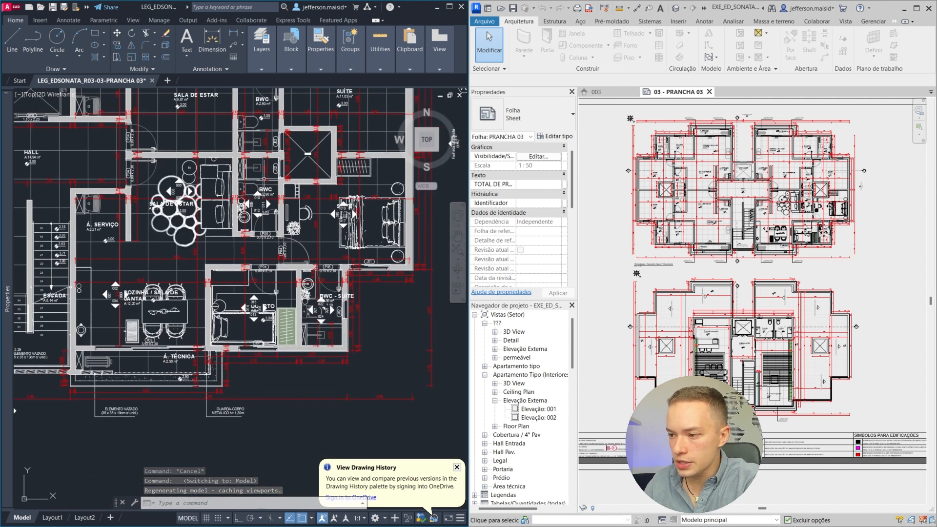
scroll(240, 193, up, 6)
middle_drag(247, 263, 256, 286)
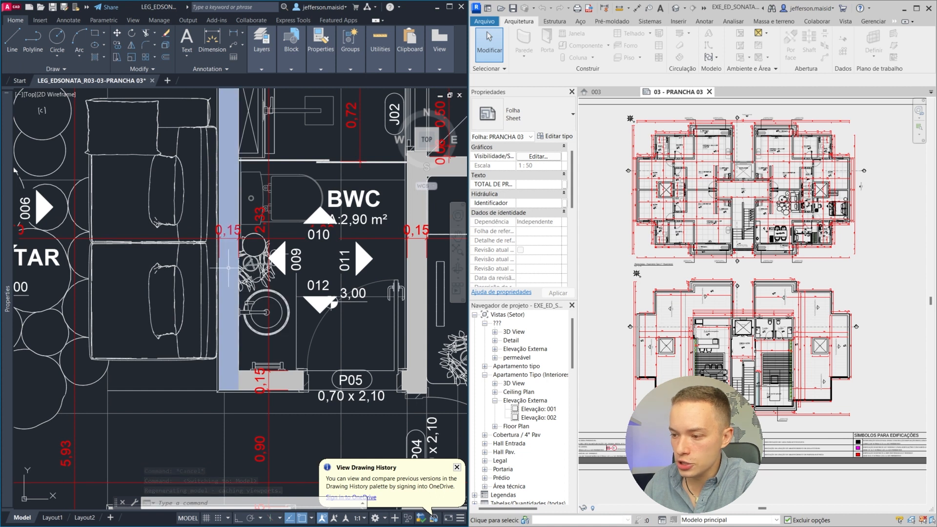
scroll(259, 250, down, 6)
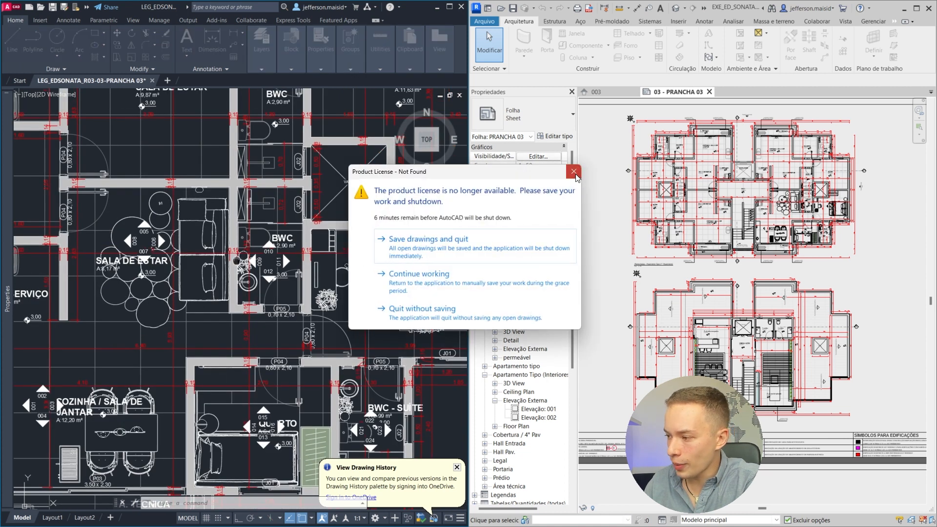
click(573, 171)
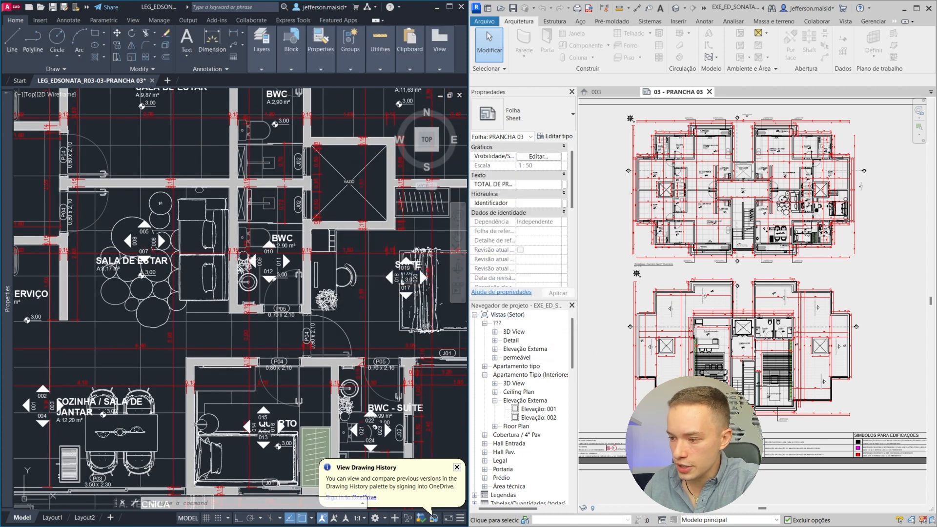
click(224, 322)
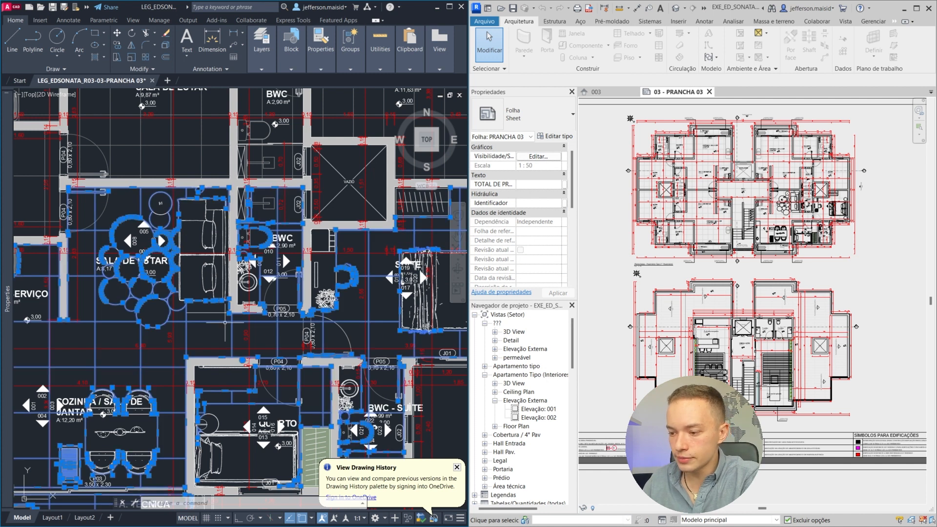
key(Escape)
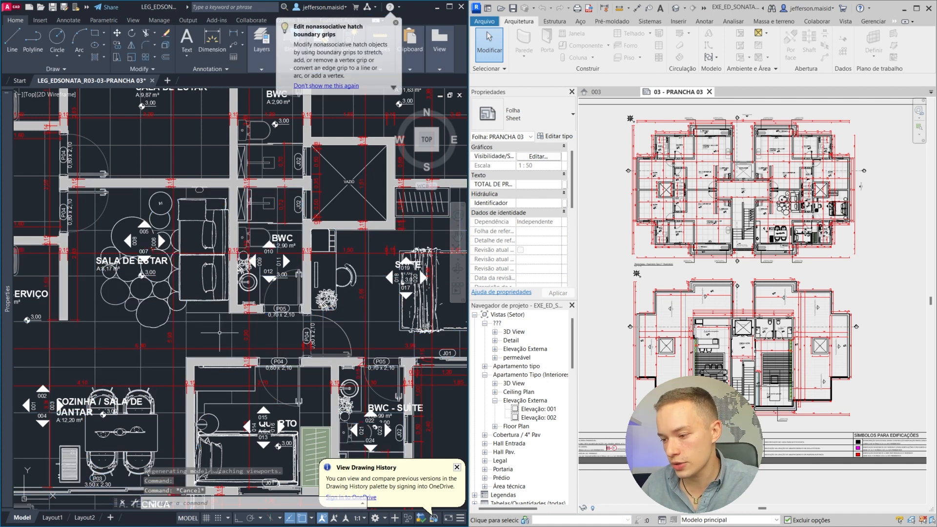
click(220, 333)
click(248, 175)
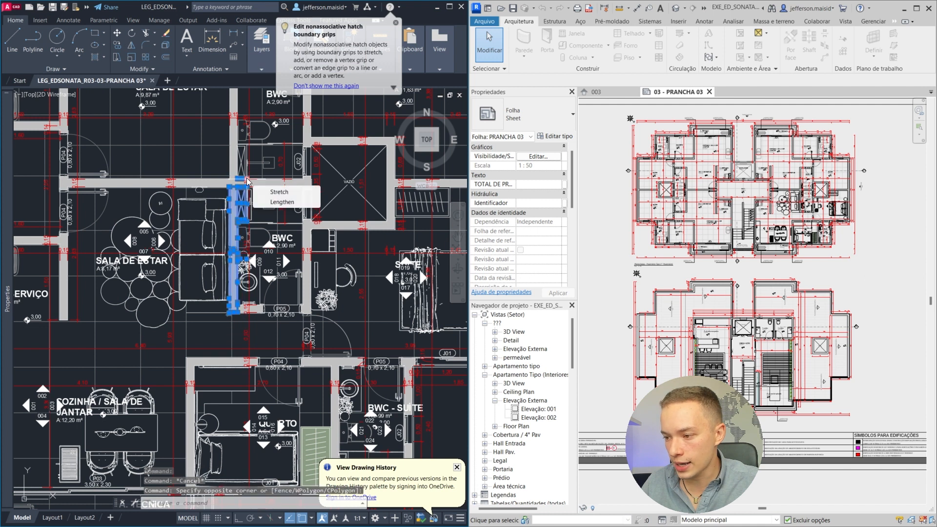
key(Escape)
click(222, 333)
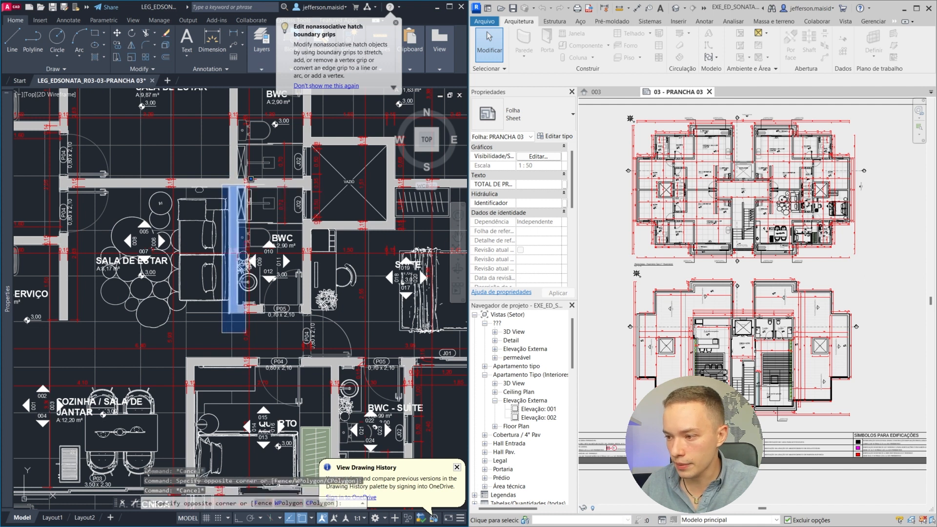
click(242, 186)
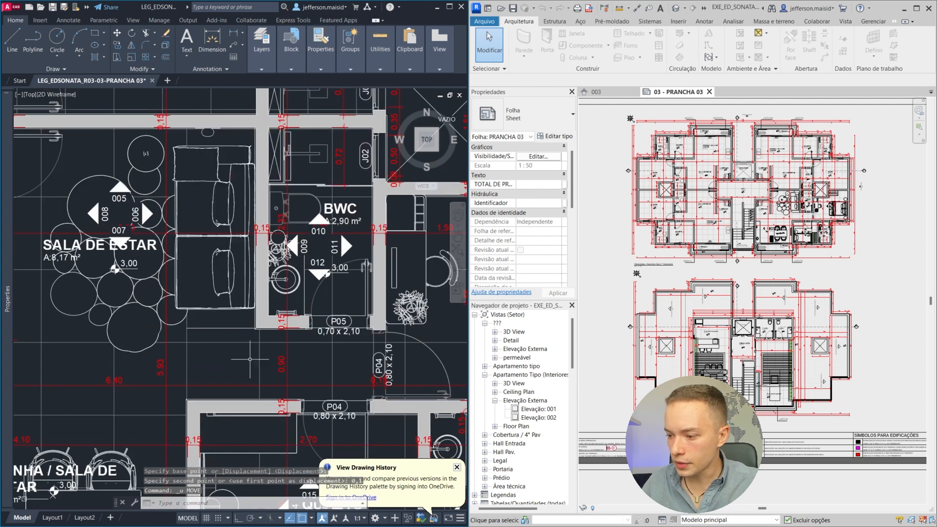
Step: Move the wall between SALA DE ESTAR and BWC by 0.1 toward the living room
click(248, 344)
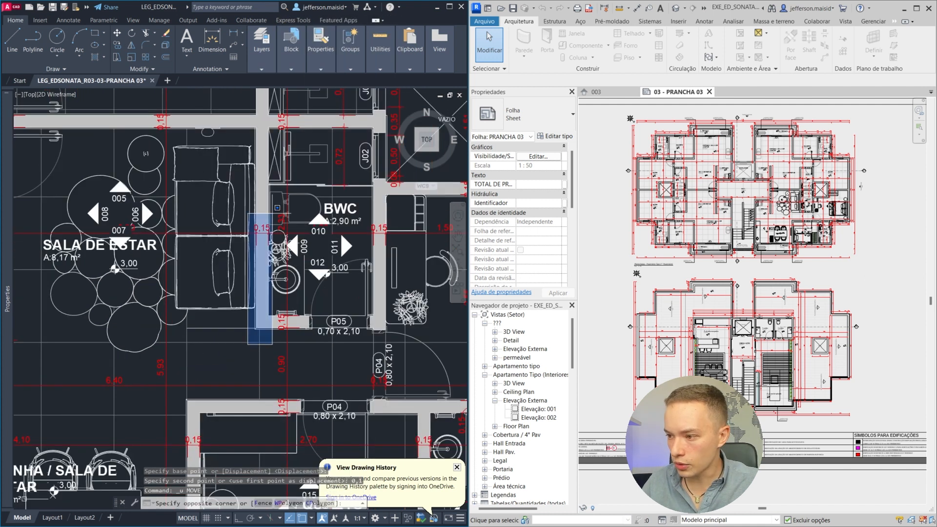
click(282, 112)
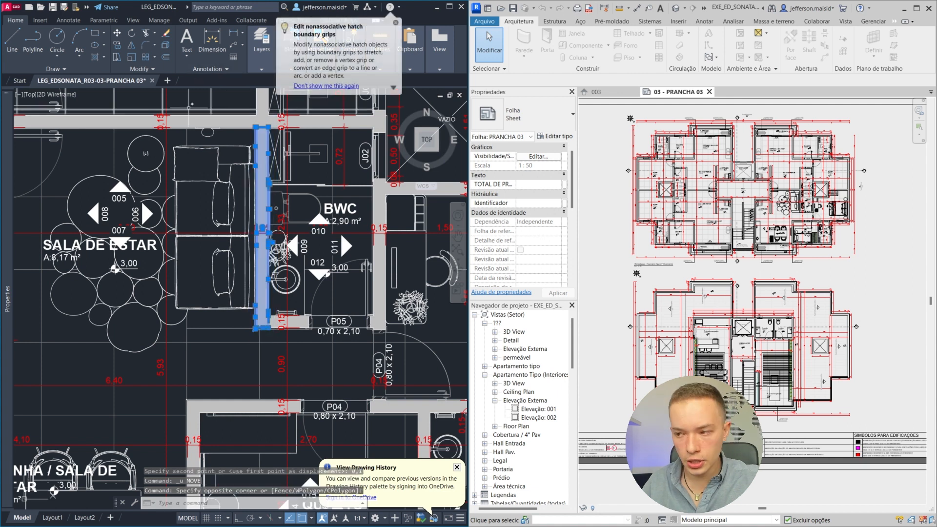
text(m)
key(Return)
scroll(258, 128, up, 5)
click(291, 134)
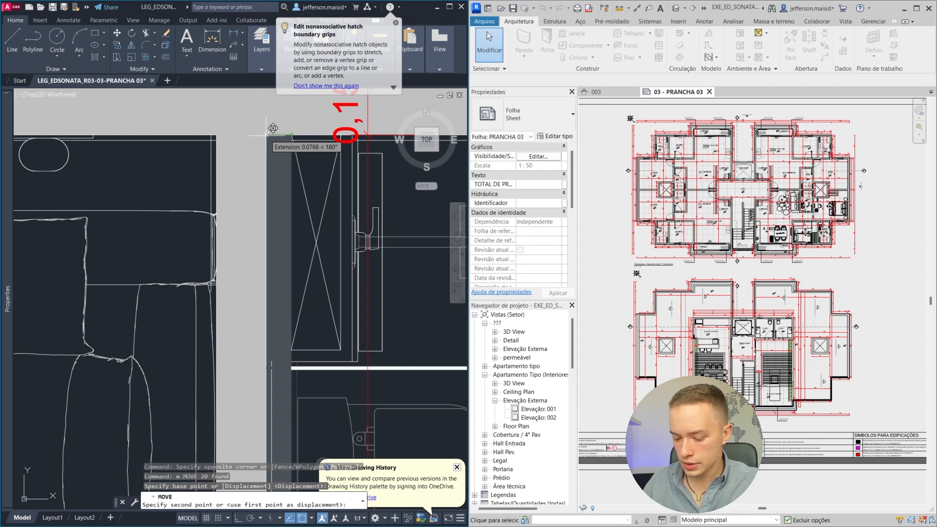
text(0.)
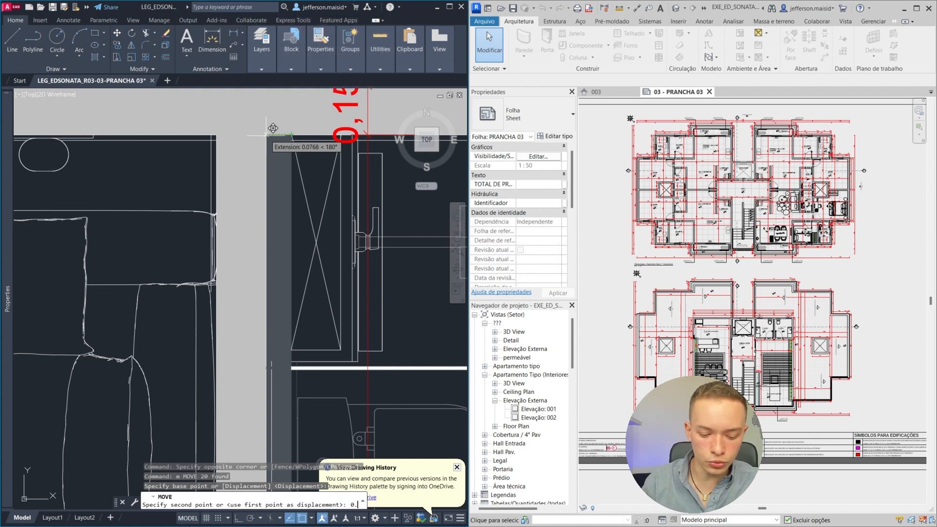
text(1)
key(Return)
scroll(273, 127, down, 4)
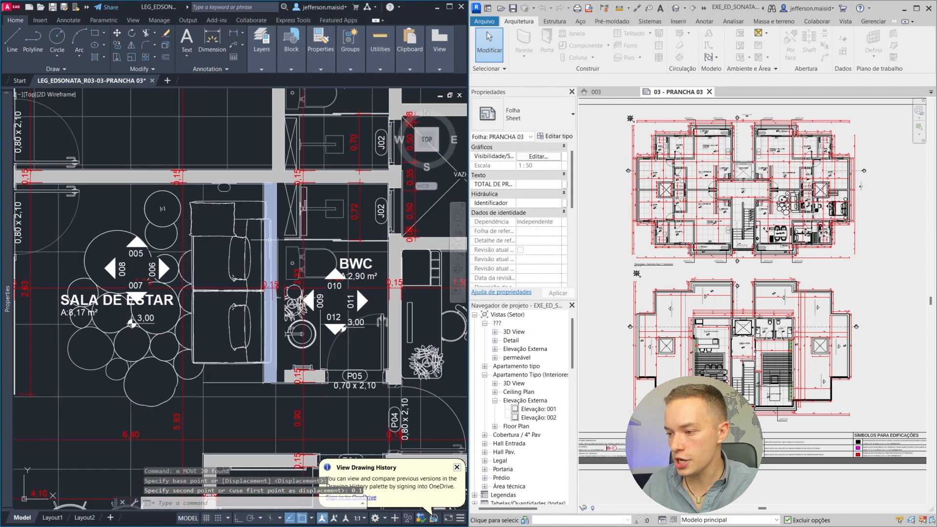
middle_drag(270, 240, 291, 220)
Step: Move the sofa in SALA DE ESTAR sideways, away from the BWC wall and clear of it
click(192, 390)
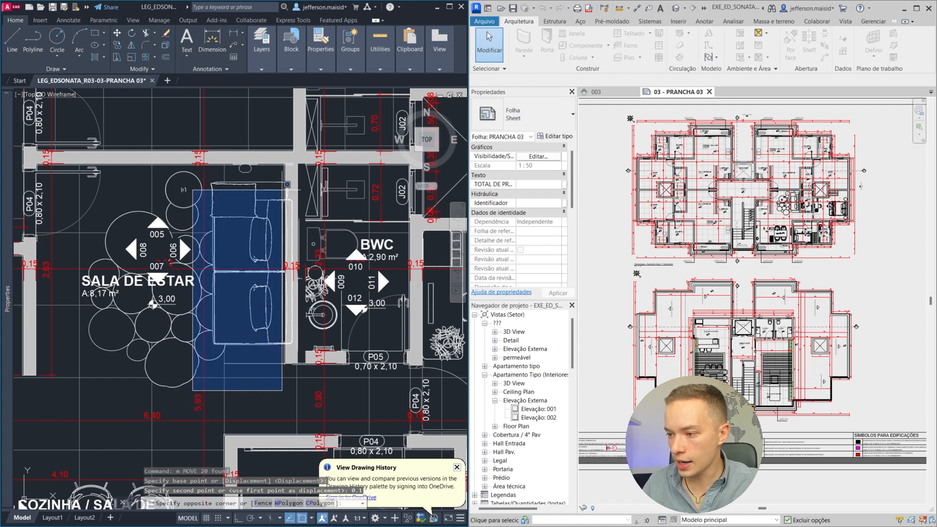
click(294, 173)
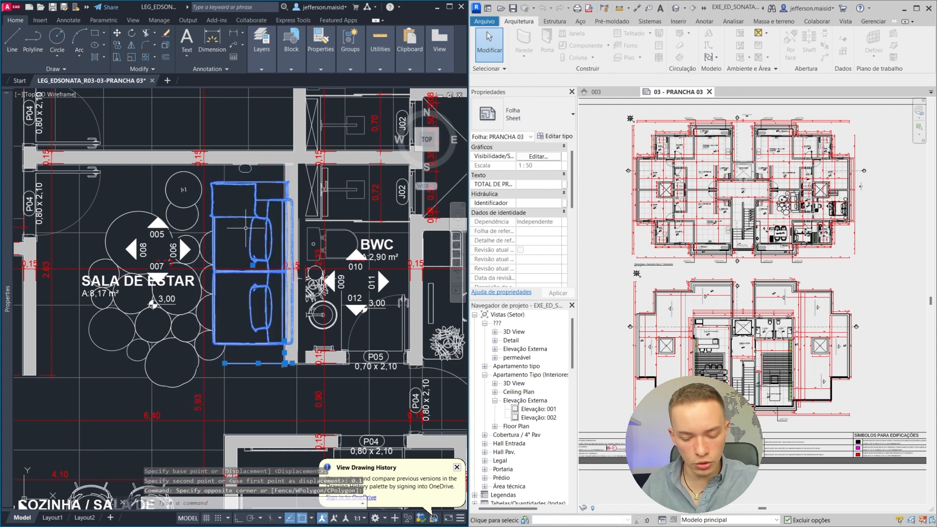
text(m)
key(Return)
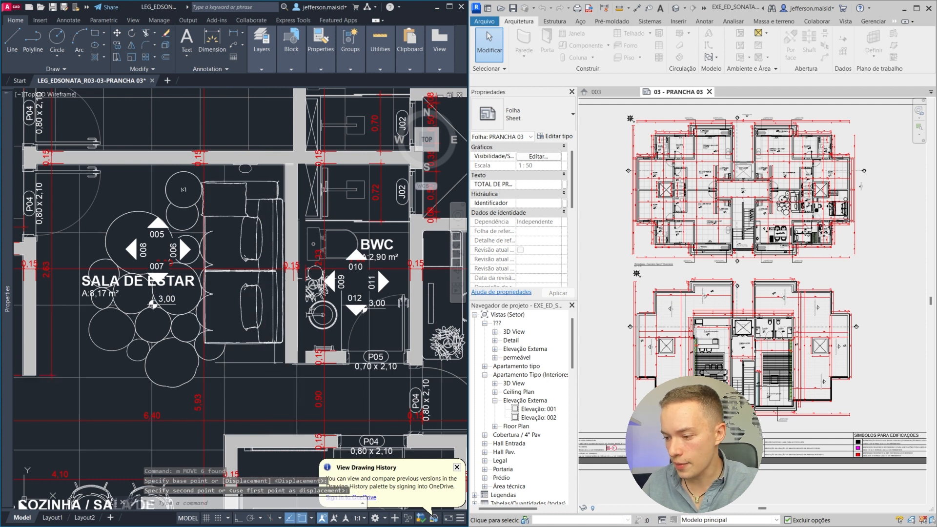
click(270, 187)
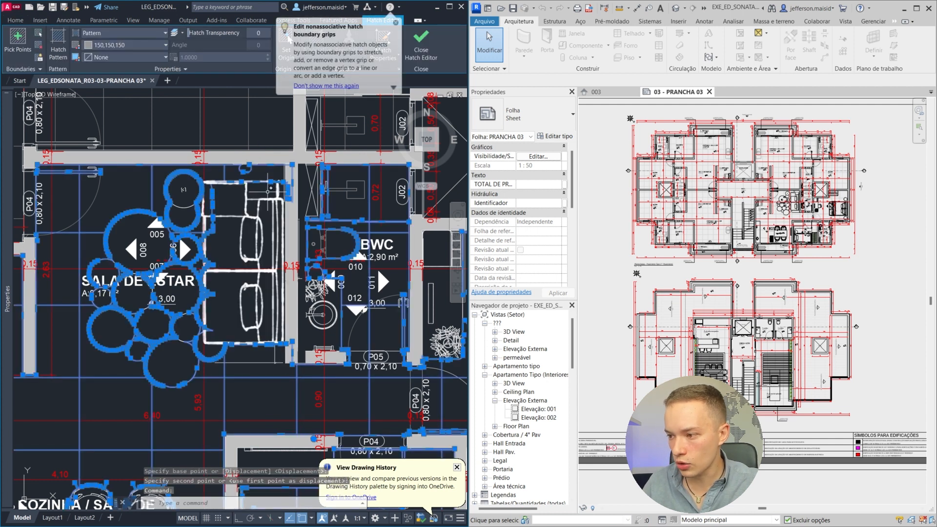
key(Escape)
Step: Examine the moved wall's junctions, hatch and dimensions against the adjoining walls around the BWC
scroll(341, 299, up, 4)
mouse_move(331, 312)
middle_down()
mouse_move(316, 284)
mouse_move(276, 349)
middle_up()
scroll(290, 263, down, 2)
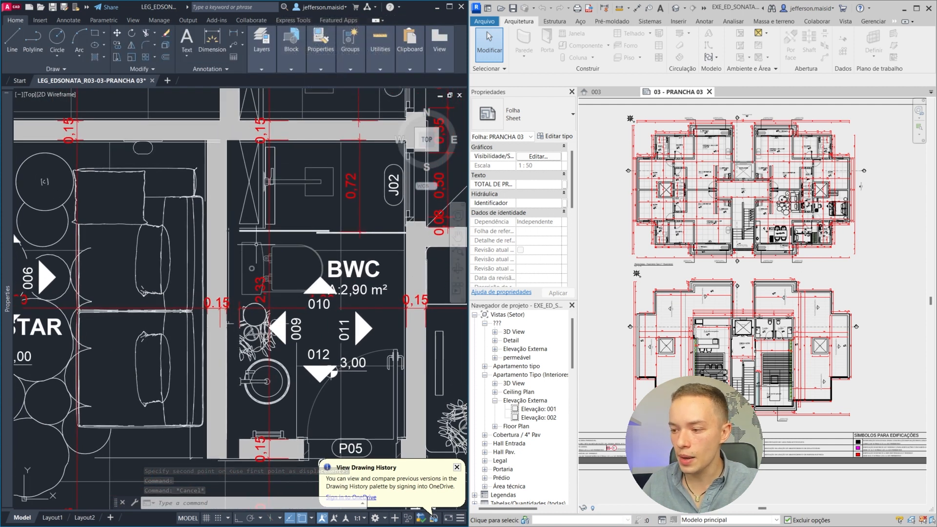
mouse_move(229, 132)
middle_down()
mouse_move(226, 183)
mouse_move(241, 242)
middle_up()
scroll(240, 242, down, 2)
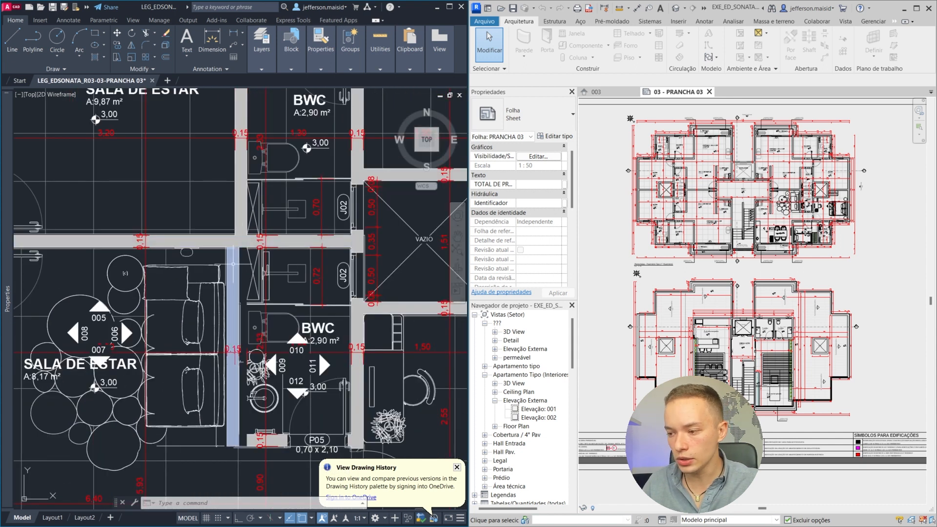
scroll(232, 260, up, 4)
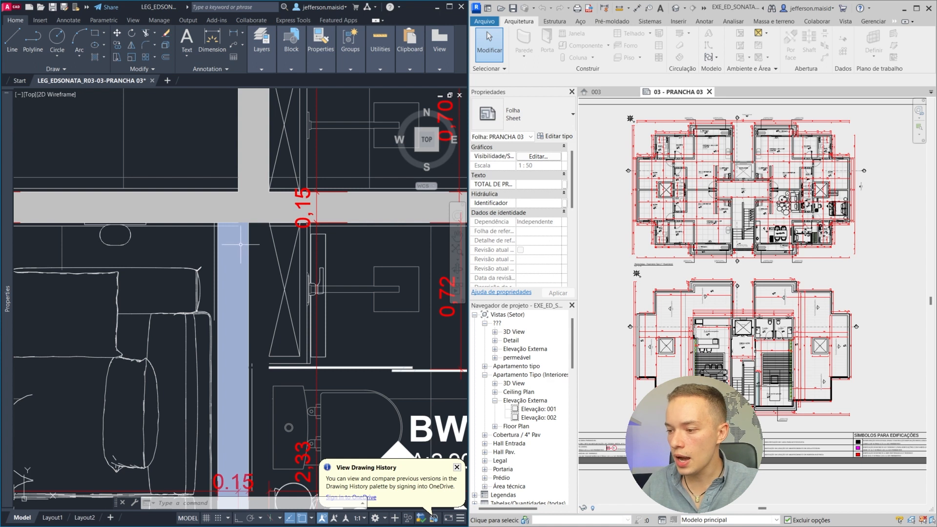
scroll(241, 244, down, 2)
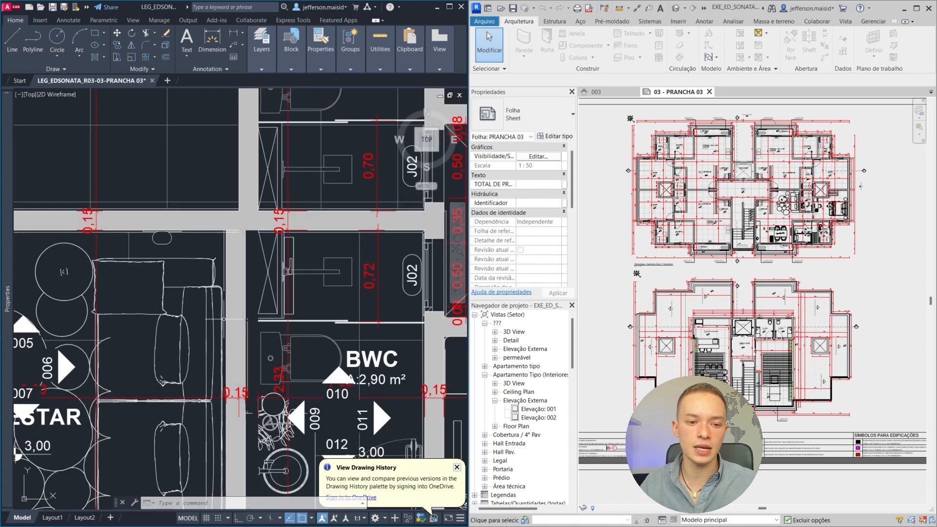
key(Escape)
key(Escape)
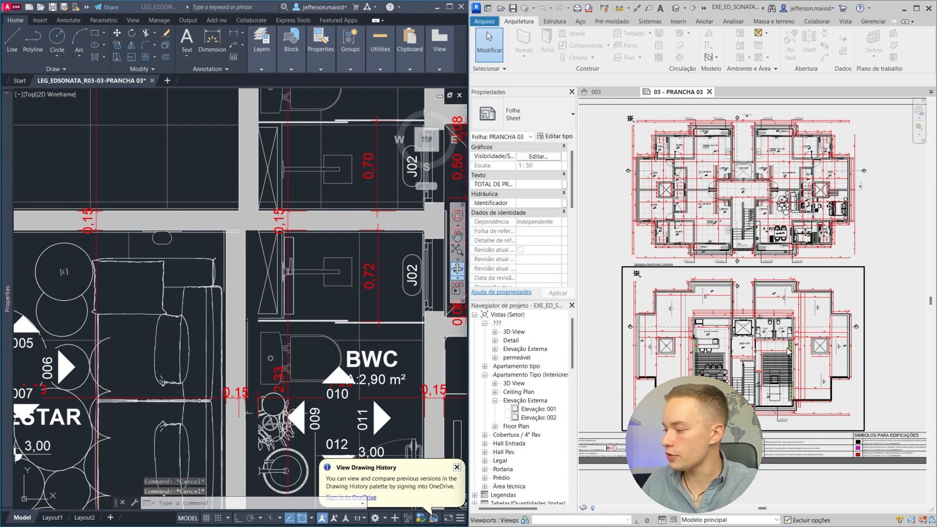
Step: In Revit, activate the upper plan viewport of PRANCHA 03, move the BWC/living room wall 0,1 toward the sofa, and accept the join warnings
scroll(829, 194, up, 8)
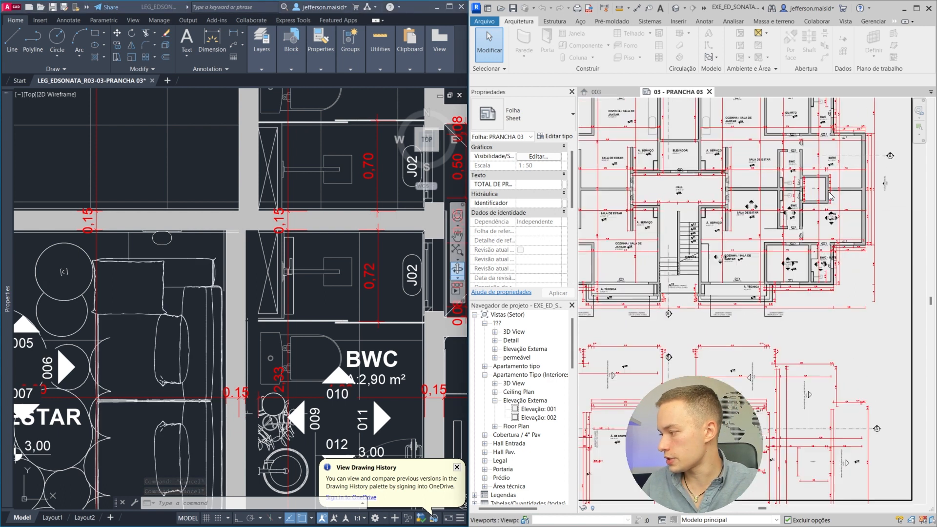
double_click(664, 203)
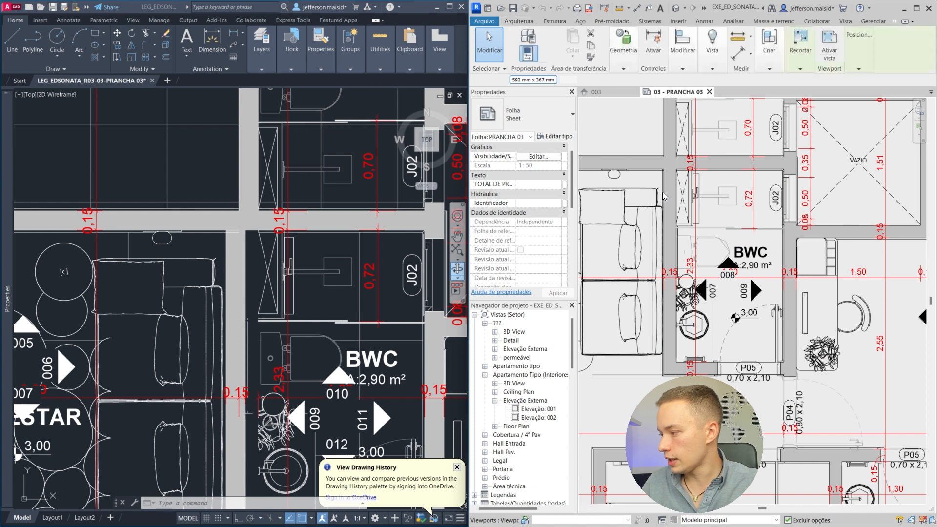
click(665, 203)
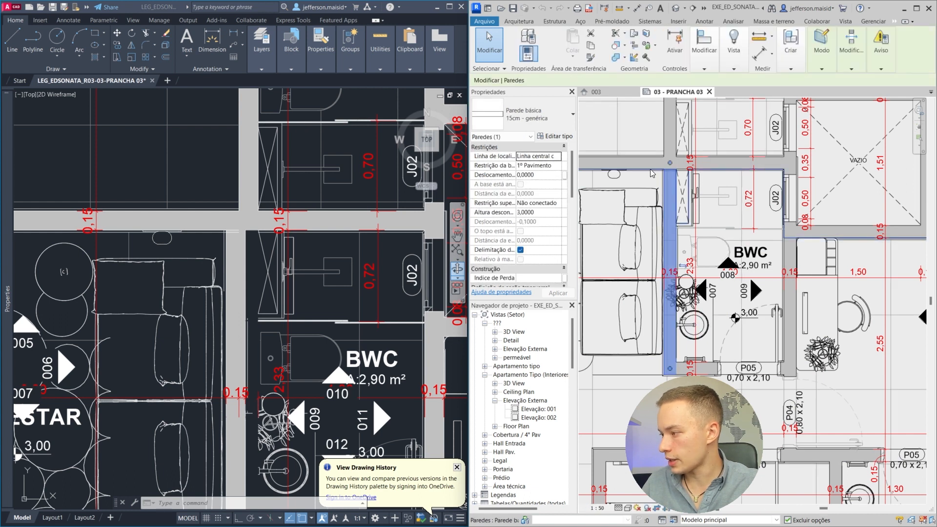
scroll(654, 165, up, 2)
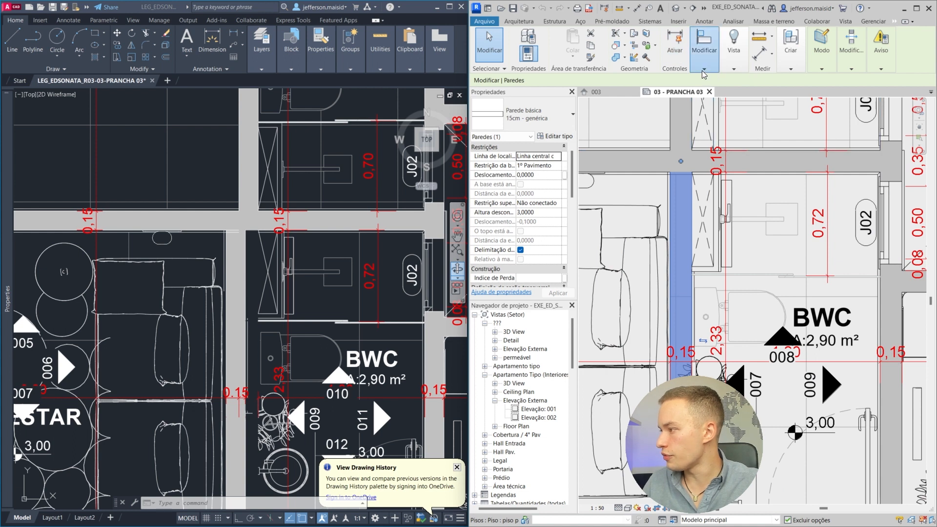
mouse_move(703, 74)
click(700, 100)
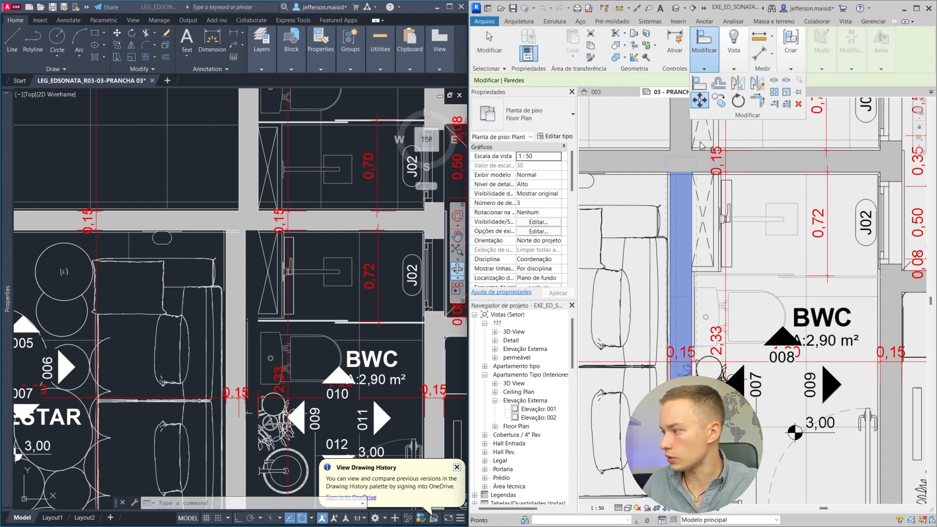
click(677, 171)
text(0,1)
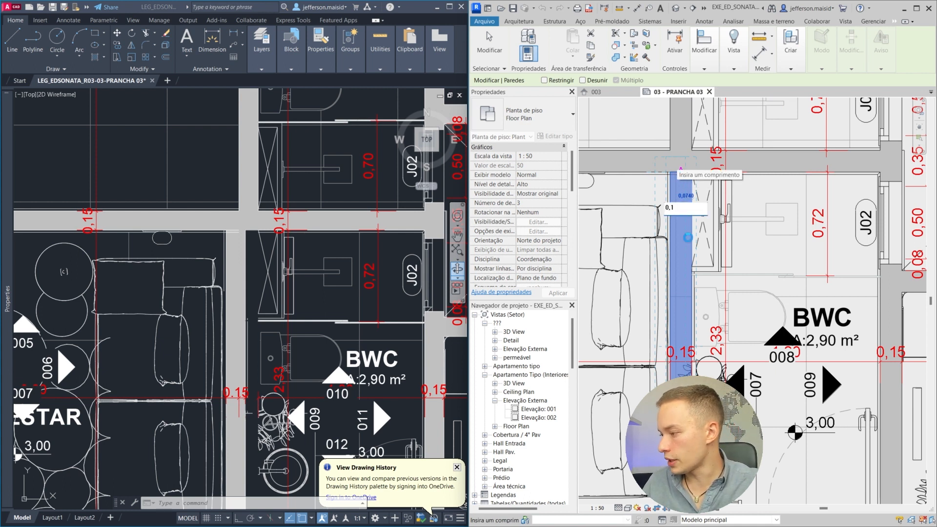
key(Return)
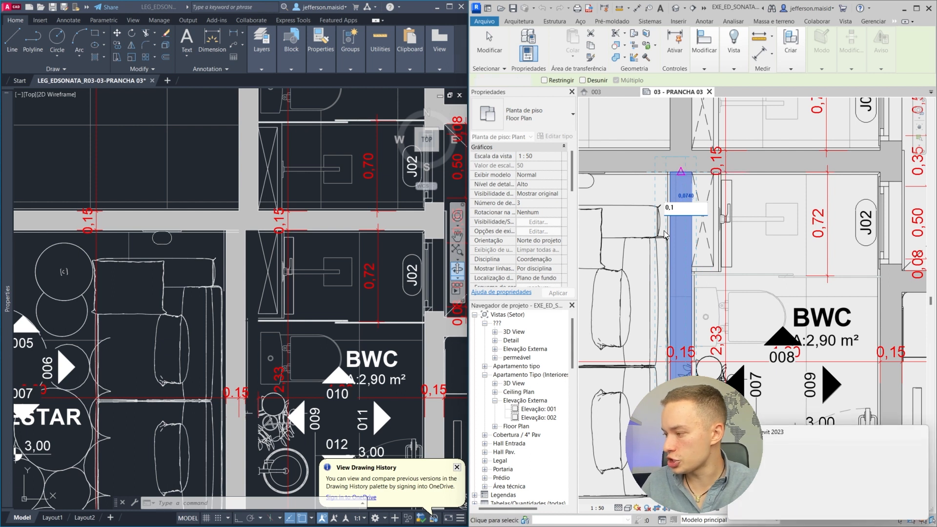
drag(873, 434, 730, 151)
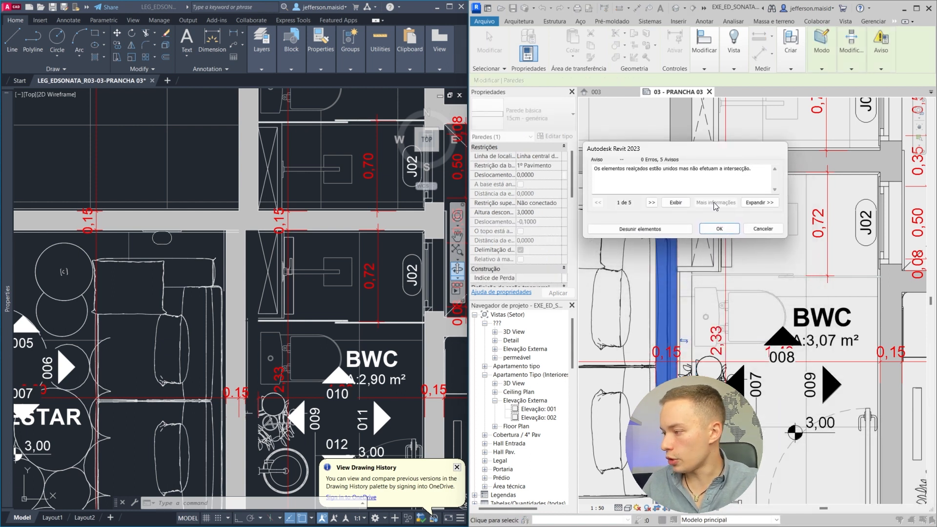
click(717, 231)
Step: Move the BWC room tag up and to the left, above elevation marker 008
middle_drag(760, 303, 737, 296)
scroll(722, 273, down, 2)
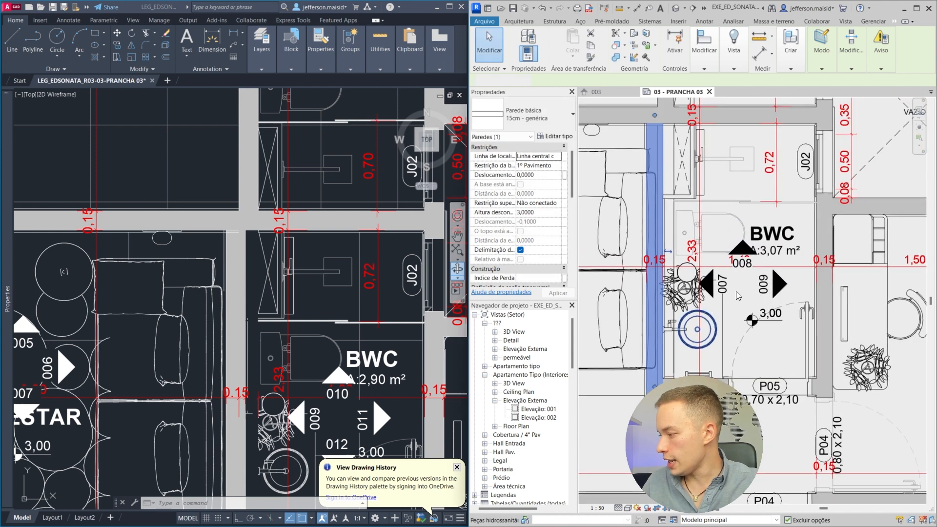
click(739, 296)
click(772, 239)
drag(771, 239, 742, 211)
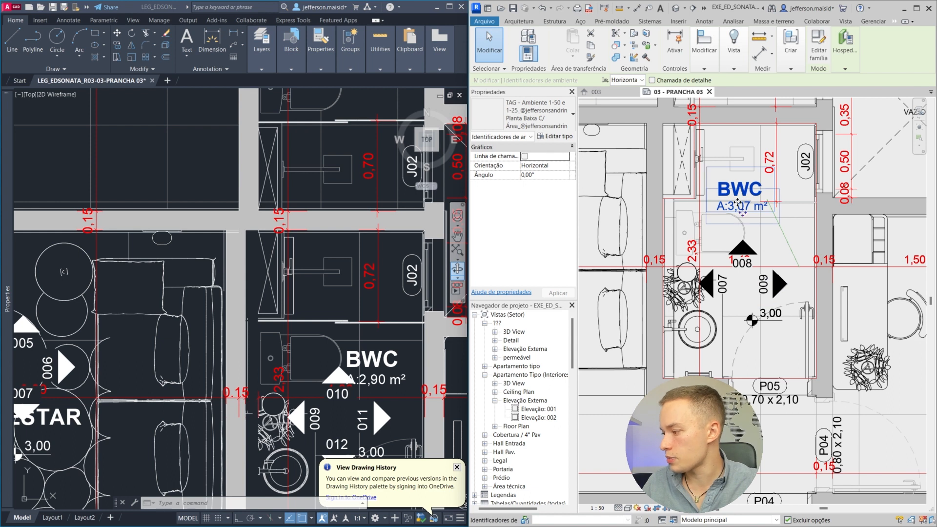
Step: Compare the BWC in both floor plans, examining the room tag, toilet, basin and fittings along the moved wall
key(Escape)
scroll(389, 376, up, 10)
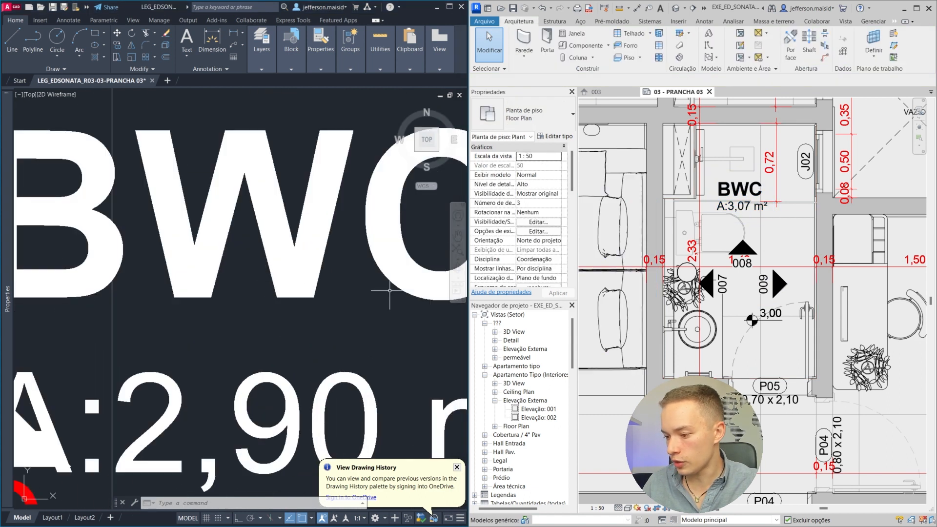
scroll(315, 312, down, 3)
middle_drag(313, 316, 324, 268)
scroll(324, 268, down, 7)
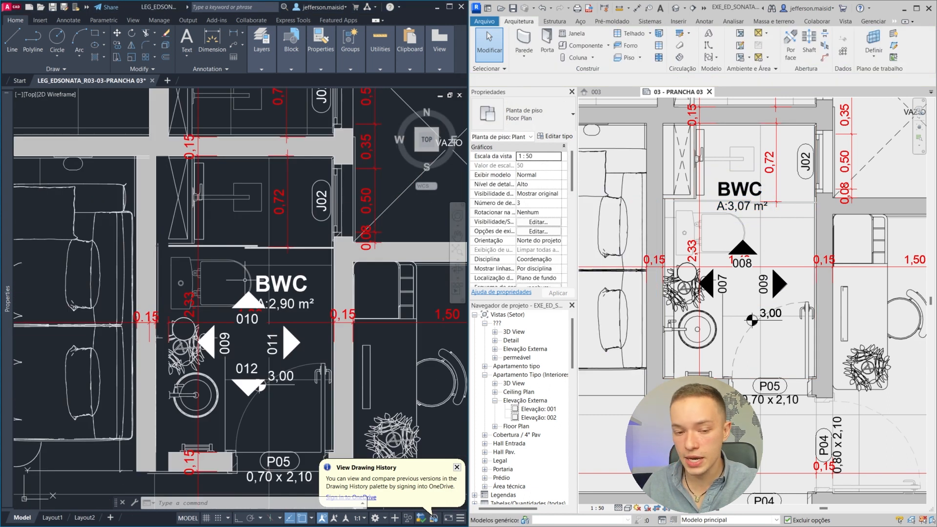
click(753, 239)
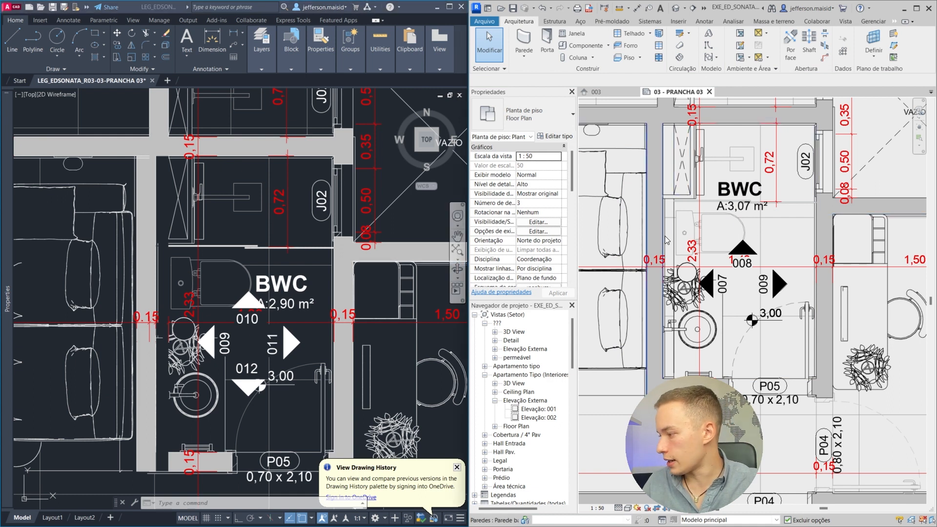
click(690, 231)
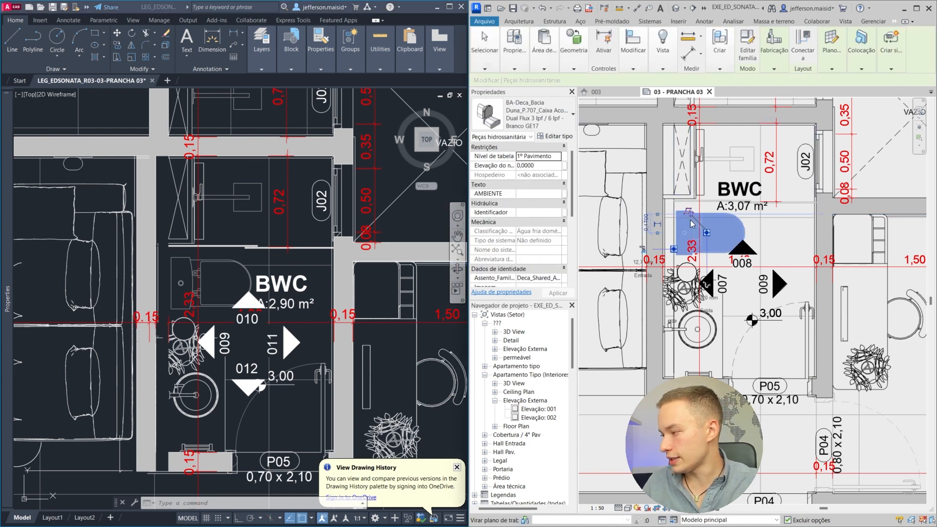
scroll(690, 231, up, 1)
key(Escape)
middle_drag(638, 314, 599, 356)
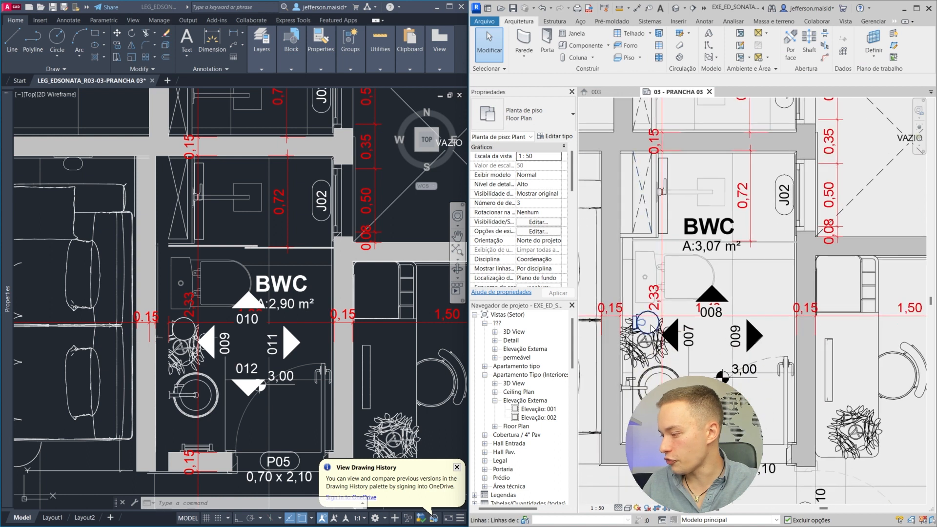
click(688, 366)
middle_drag(689, 366, 689, 301)
key(Escape)
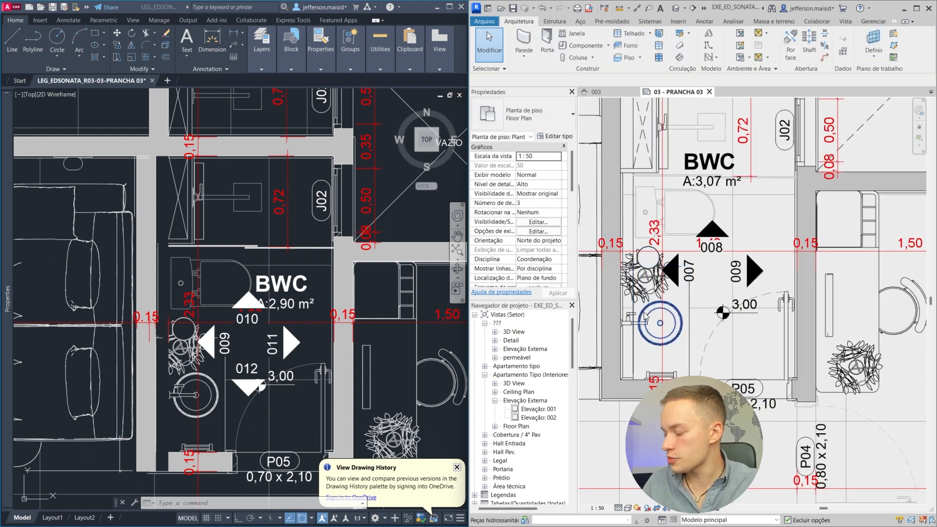
scroll(667, 318, down, 1)
middle_drag(667, 319, 687, 303)
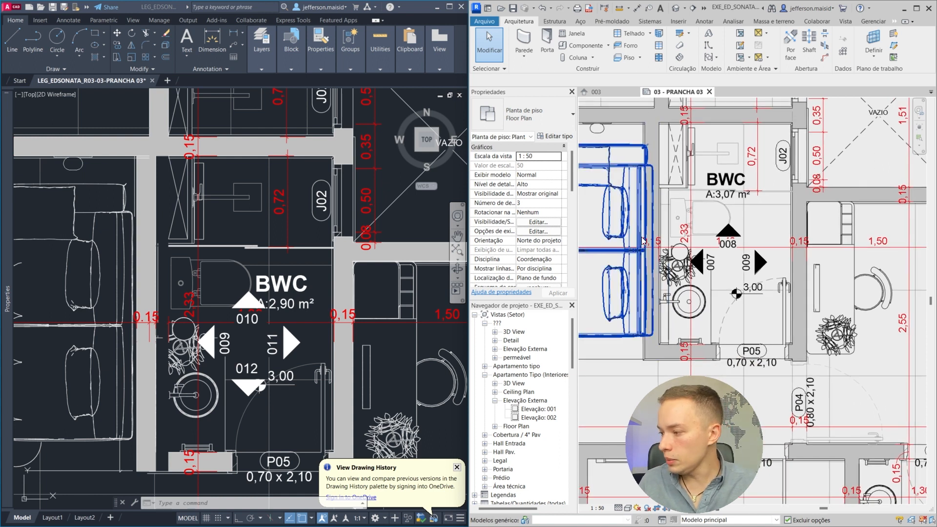
Step: In AutoCAD, draw a vertical line with Ortho on from the BWC wall down into the empty space below the floor plan
scroll(321, 240, down, 8)
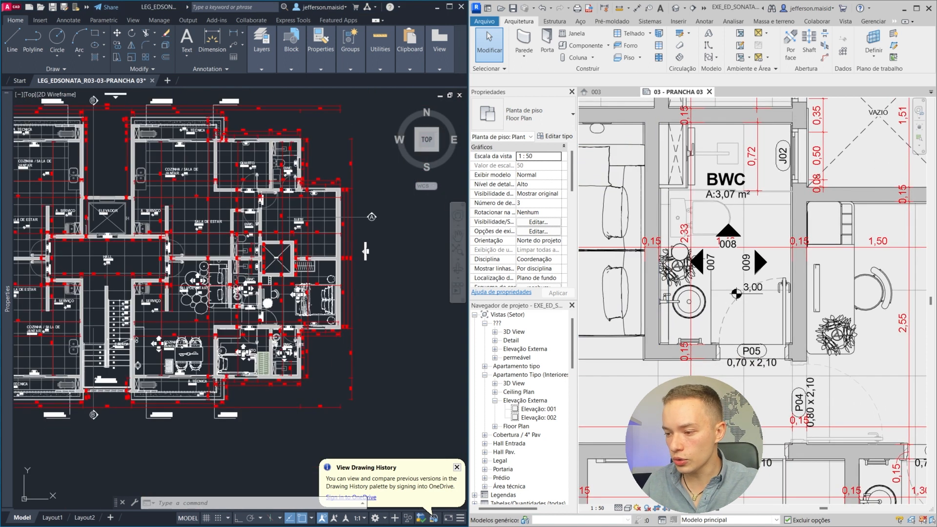
middle_drag(321, 240, 342, 234)
key(Escape)
key(Escape)
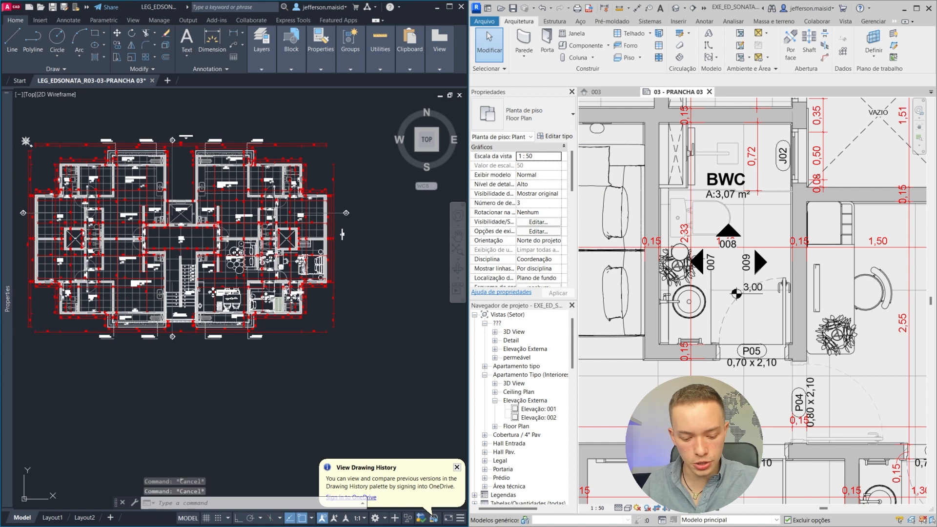
key(space)
text(l)
key(space)
key(Escape)
key(Escape)
key(Escape)
text(l)
key(space)
scroll(258, 239, up, 6)
click(256, 249)
scroll(244, 224, down, 10)
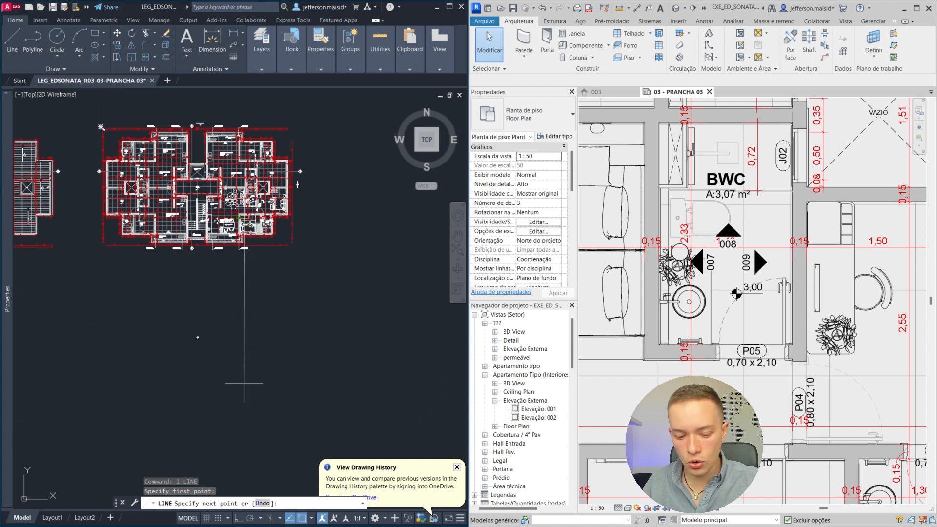
key(F3)
key(F8)
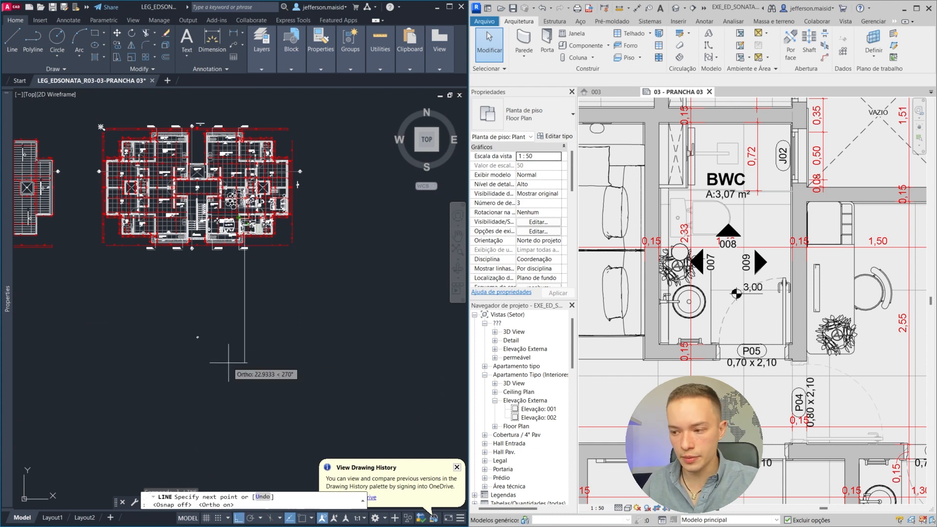
key(Escape)
Step: Draw a second vertical projection line from the bathroom-side face of the moved BWC wall down below the plan, and dismiss the licence notice
scroll(236, 195, up, 5)
scroll(261, 214, up, 5)
key(space)
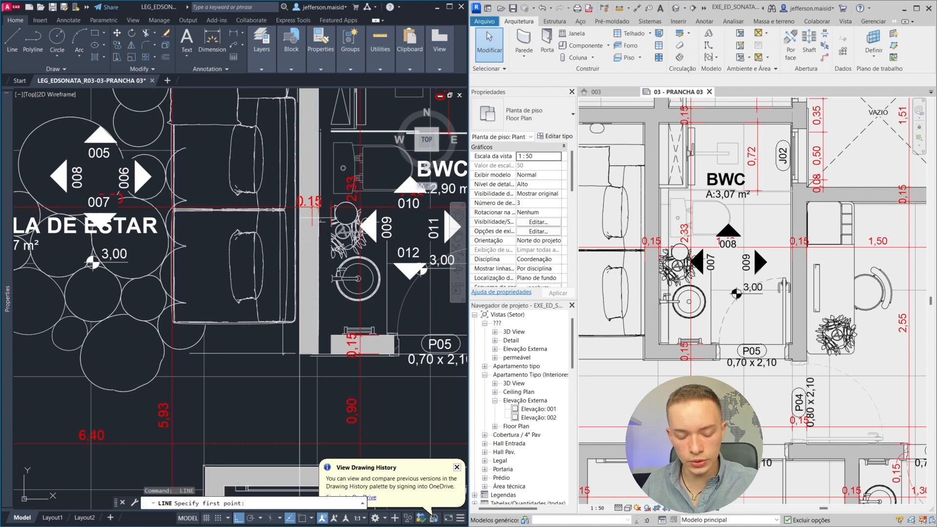
click(318, 219)
scroll(280, 205, down, 8)
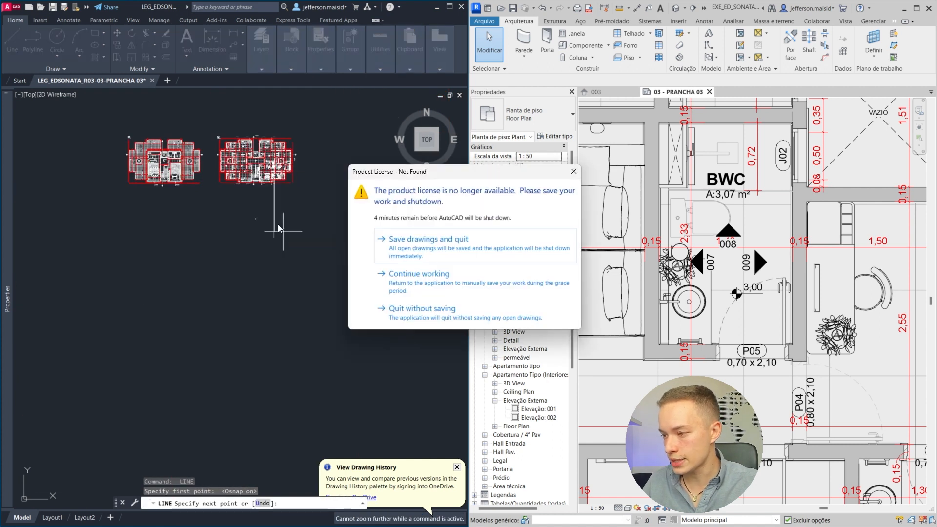
click(573, 172)
key(Escape)
scroll(266, 205, up, 8)
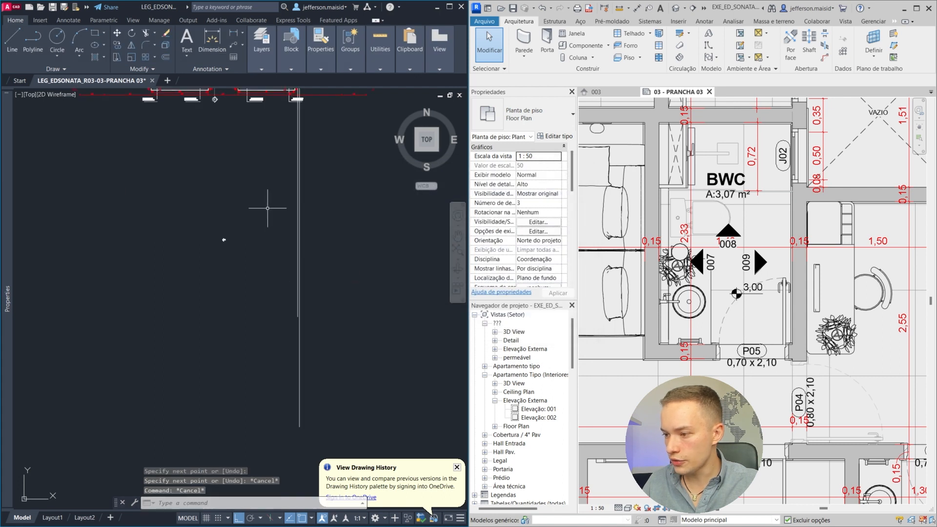
middle_drag(302, 180, 284, 242)
Step: In Revit, isolate the BWC/living room wall and door P05 in a 3D view with a section box around them
click(678, 218)
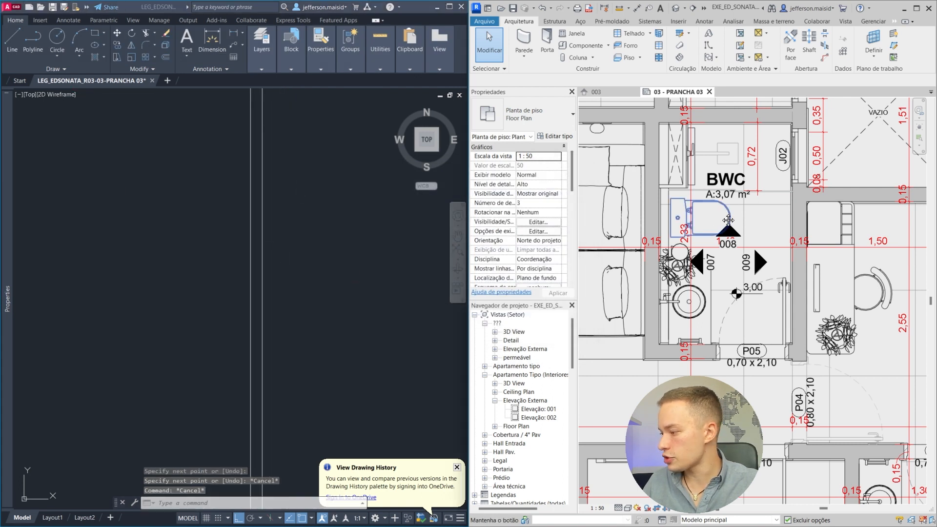
scroll(728, 220, down, 4)
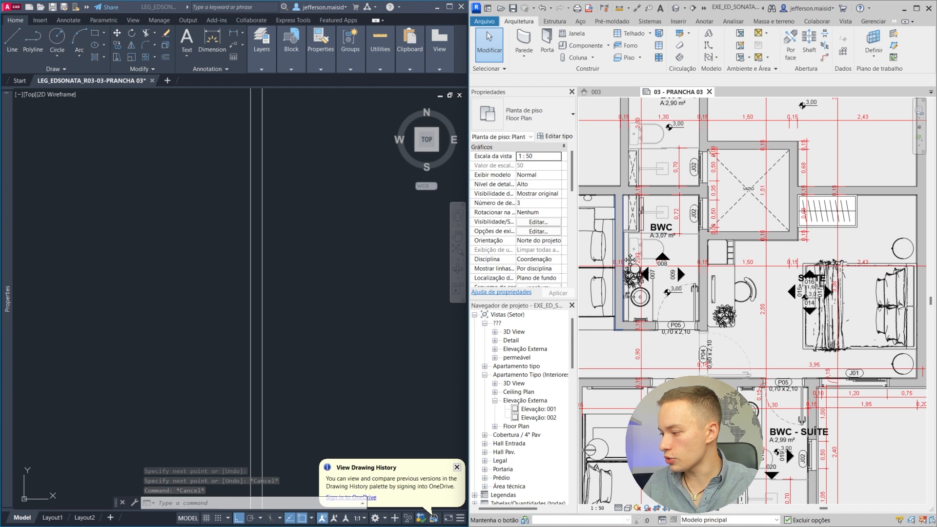
middle_drag(630, 260, 644, 259)
click(700, 225)
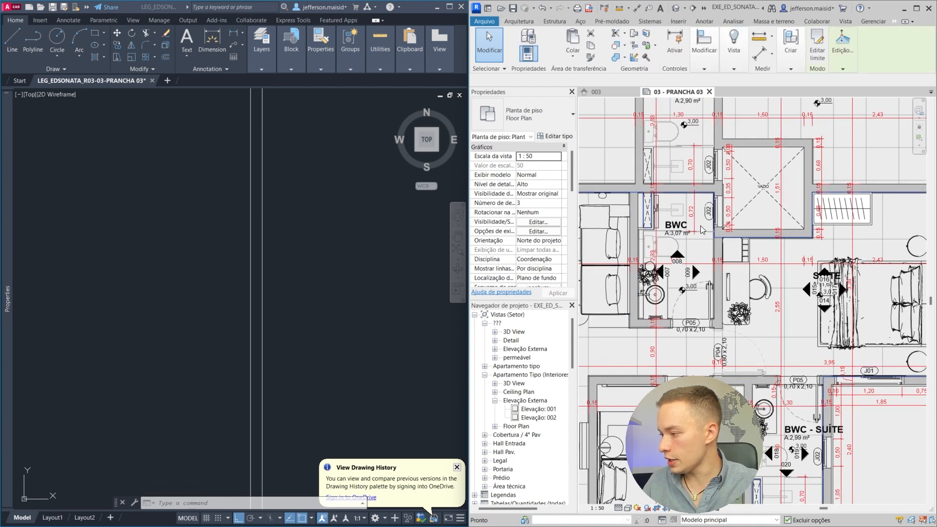
key(Escape)
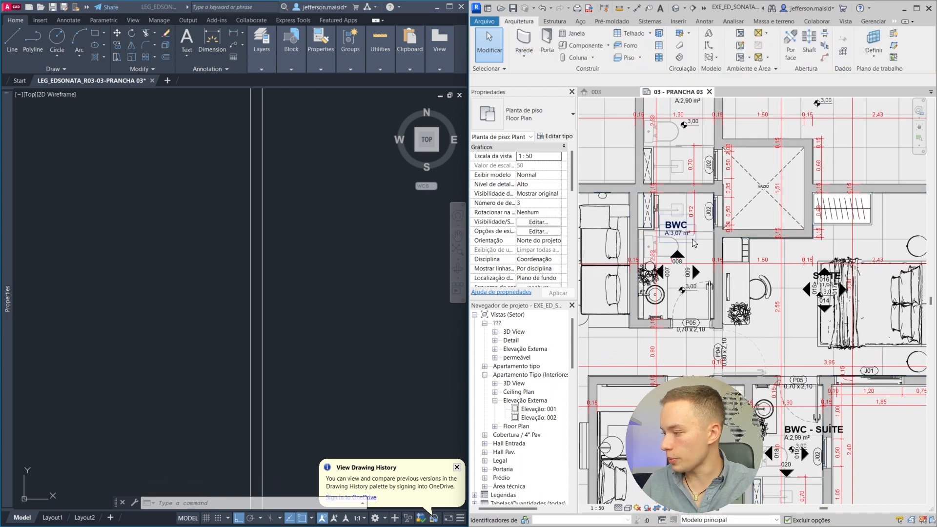
click(637, 220)
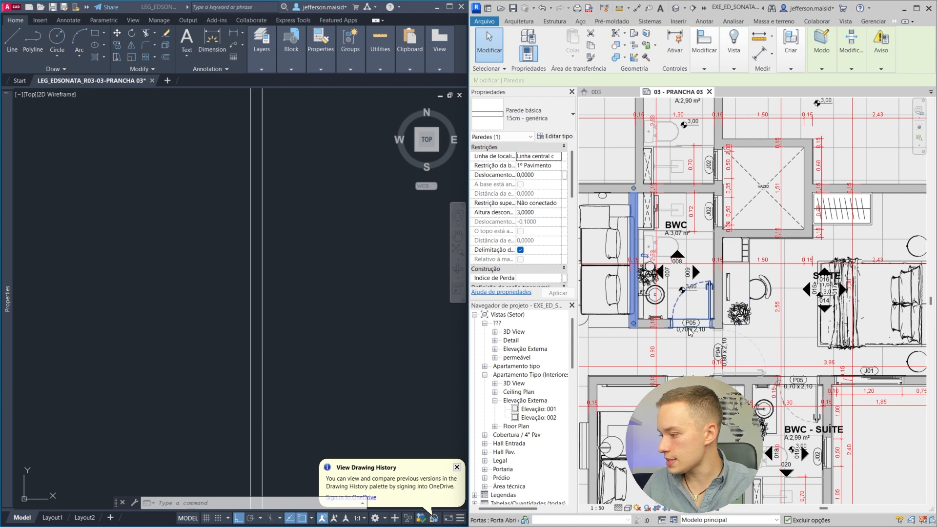
ctrl+click(678, 305)
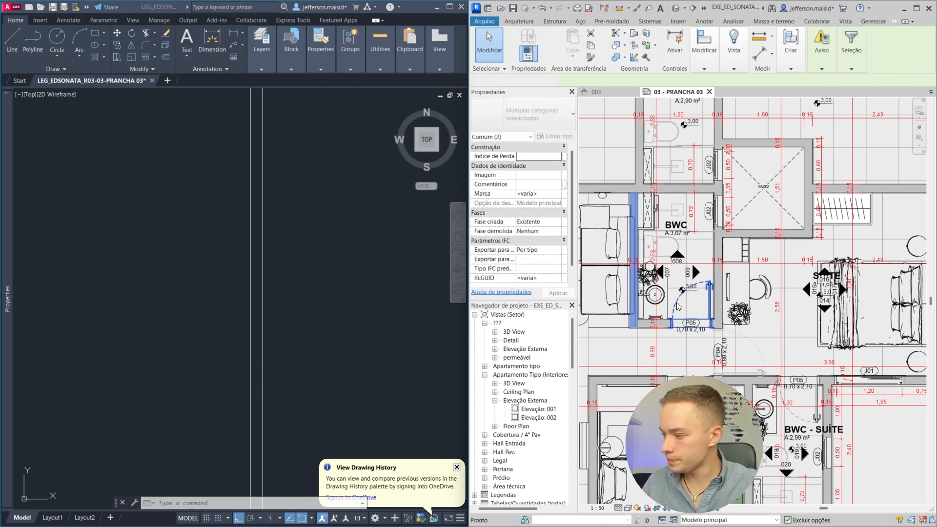
key(b)
key(x)
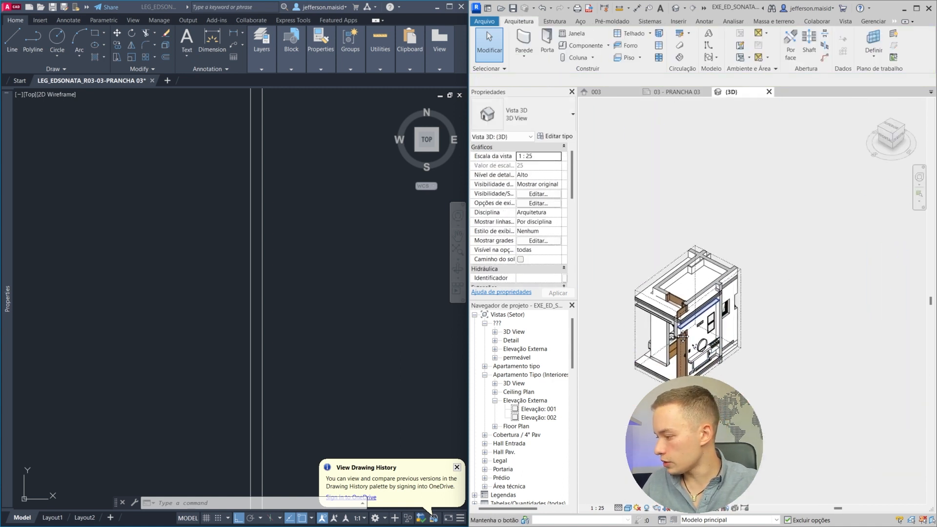
Step: Examine the bathroom's shower box, wall lamp, mirror and fixtures against the moved wall in the 3D view
click(687, 316)
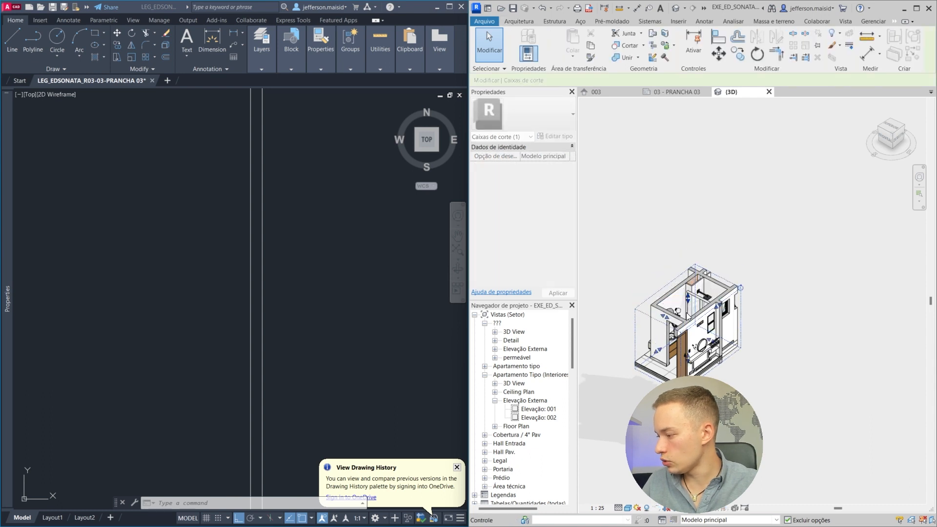
shift+middle_drag(687, 316, 713, 310)
scroll(688, 318, up, 4)
key(Escape)
scroll(703, 312, up, 5)
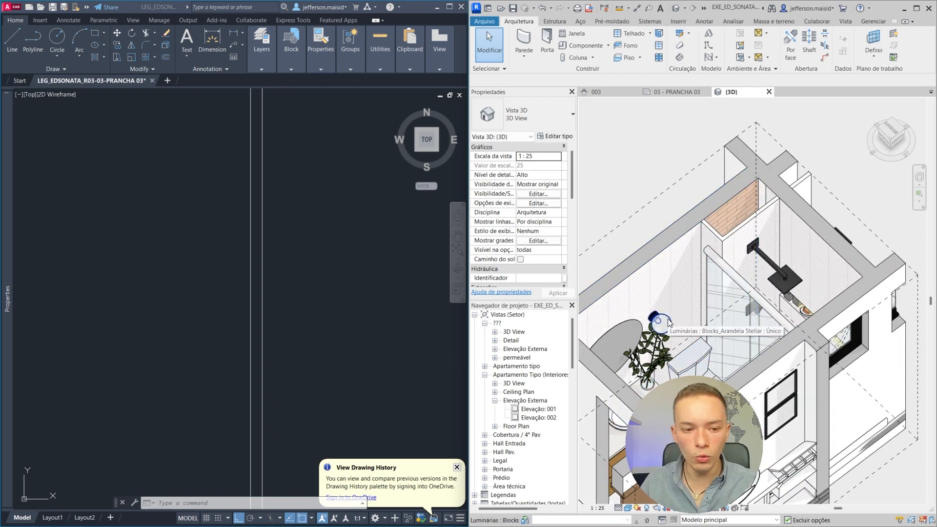
middle_drag(663, 292, 697, 225)
scroll(685, 252, down, 2)
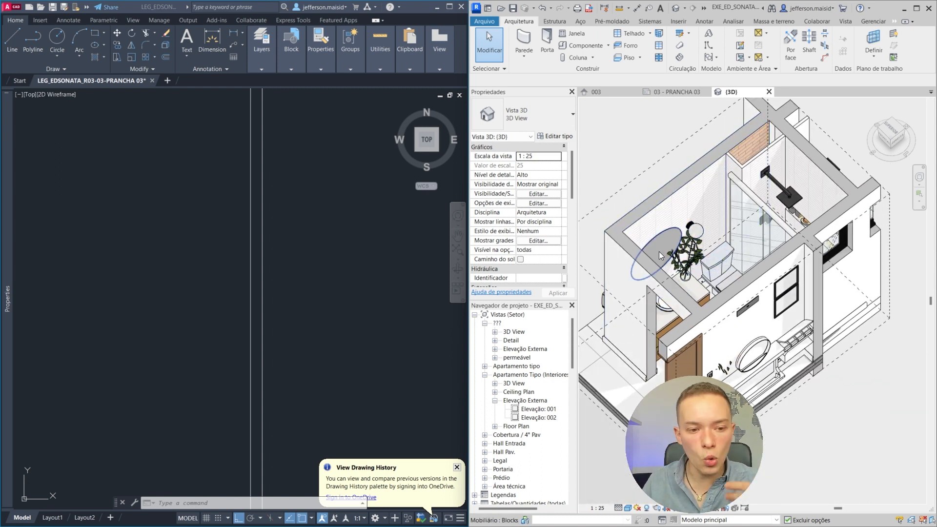
scroll(660, 219, down, 4)
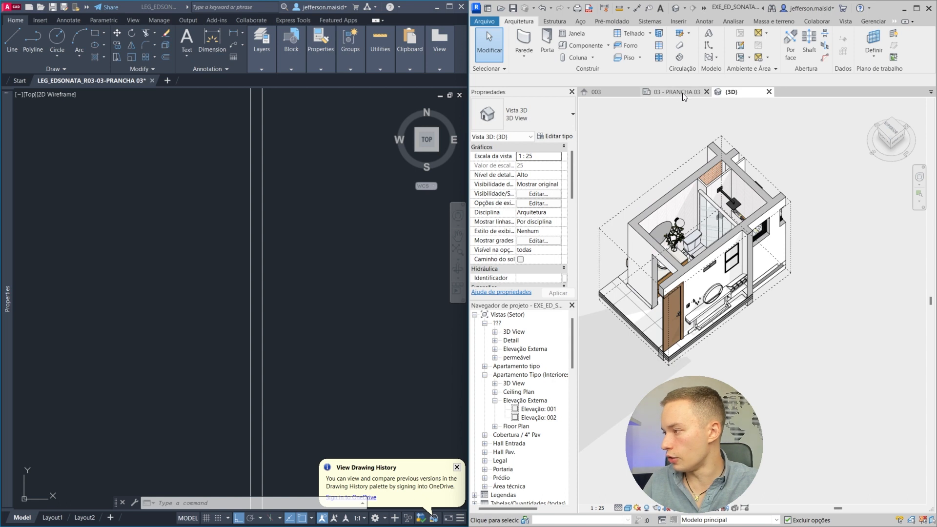
Step: Return to sheet PRANCHA 03 and open elevation 008 from its marker in the BWC
click(682, 93)
scroll(691, 262, up, 4)
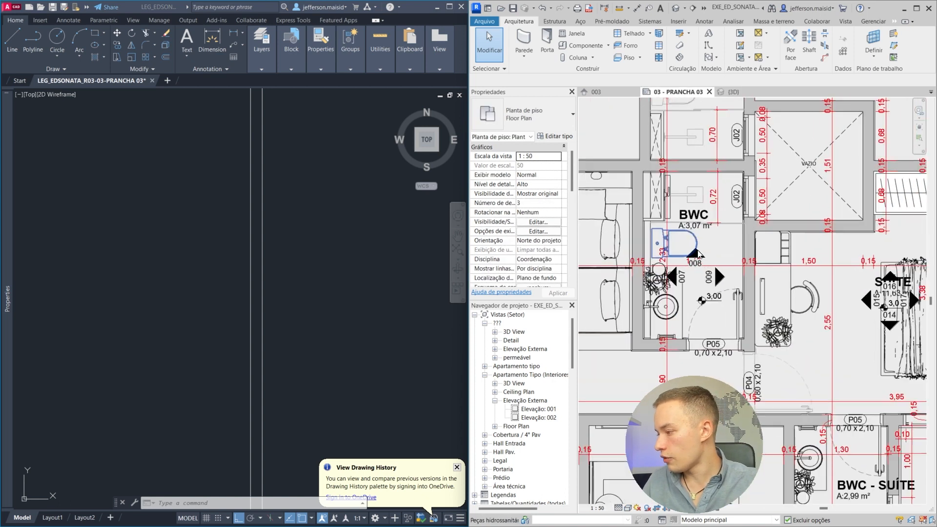
scroll(697, 250, up, 3)
double_click(699, 272)
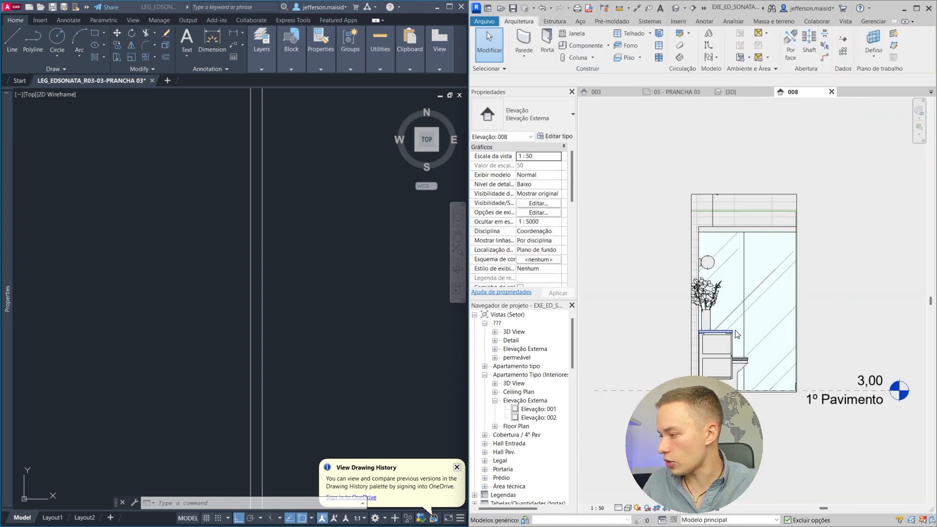
Step: Increase the Largura do vão of the BX-Box parametrico shower box type and shift the box to span up to the moved wall
scroll(695, 241, down, 2)
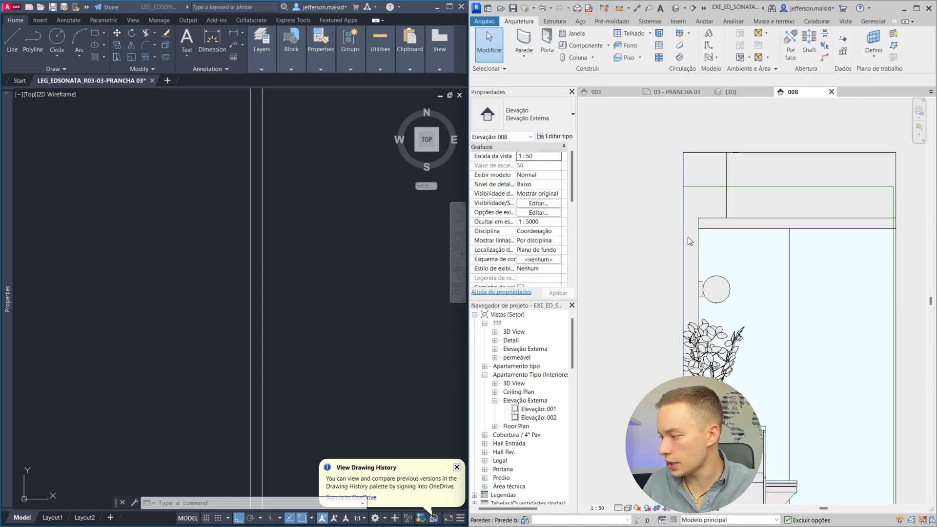
click(742, 213)
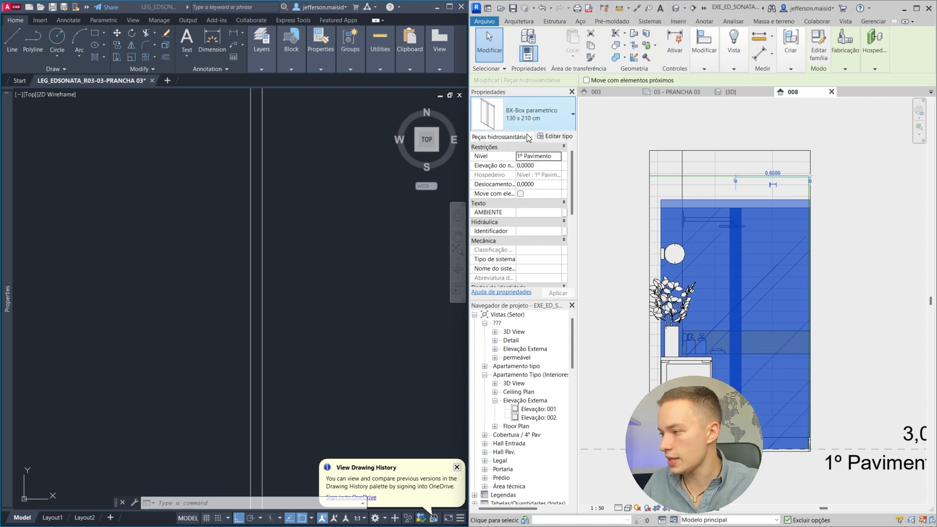
click(554, 136)
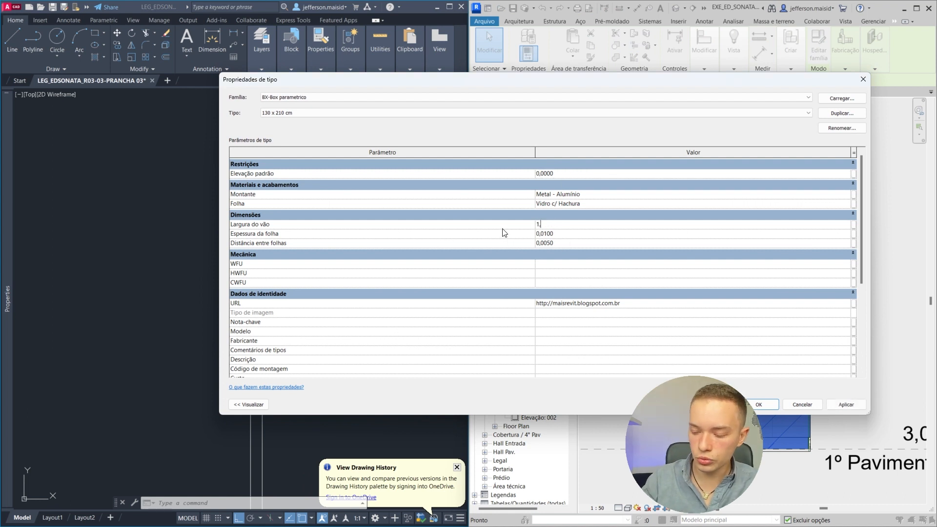
click(761, 404)
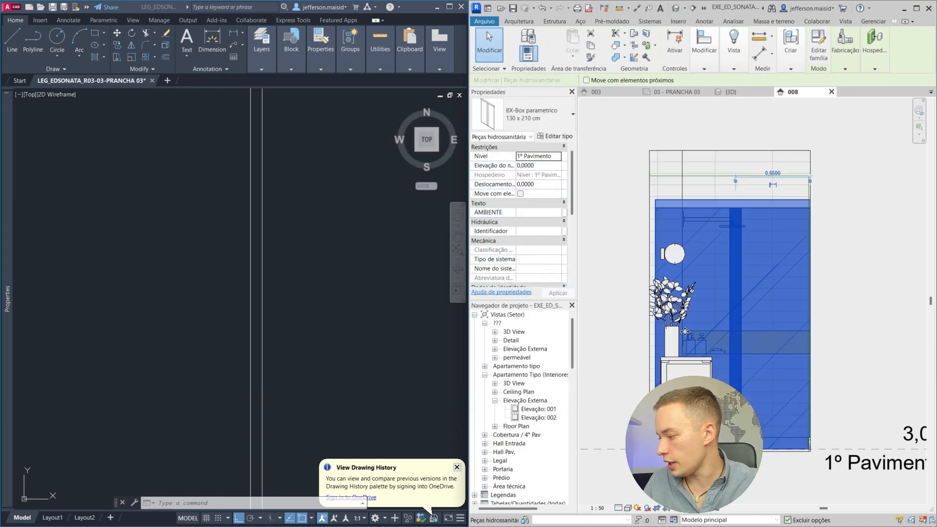
scroll(653, 190, up, 3)
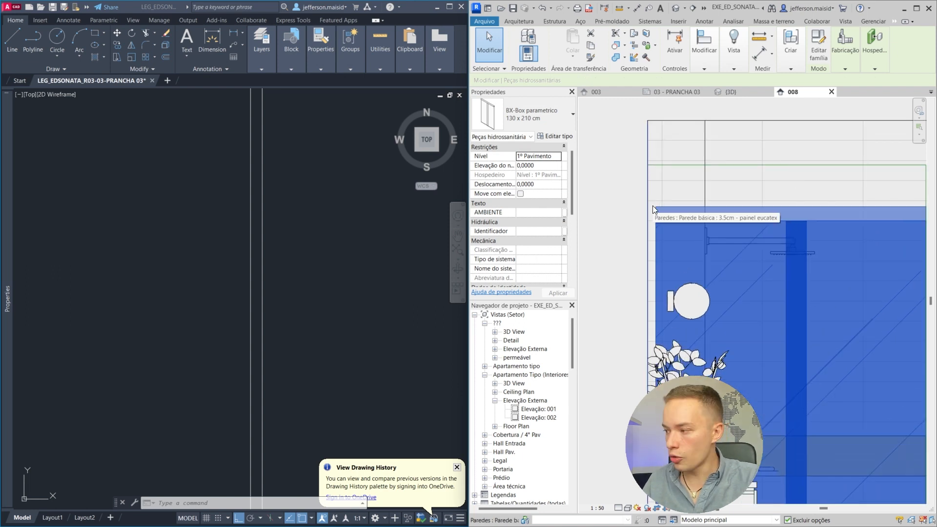
scroll(683, 219, down, 3)
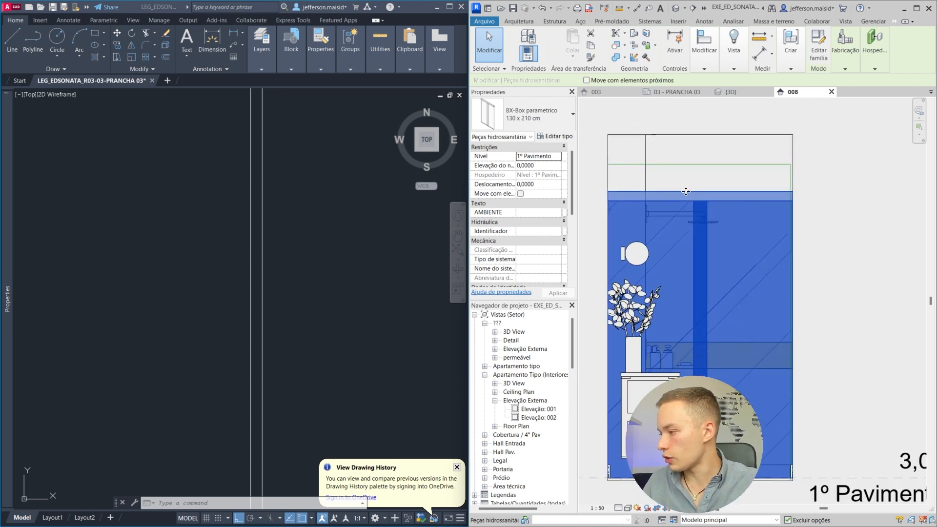
key(Escape)
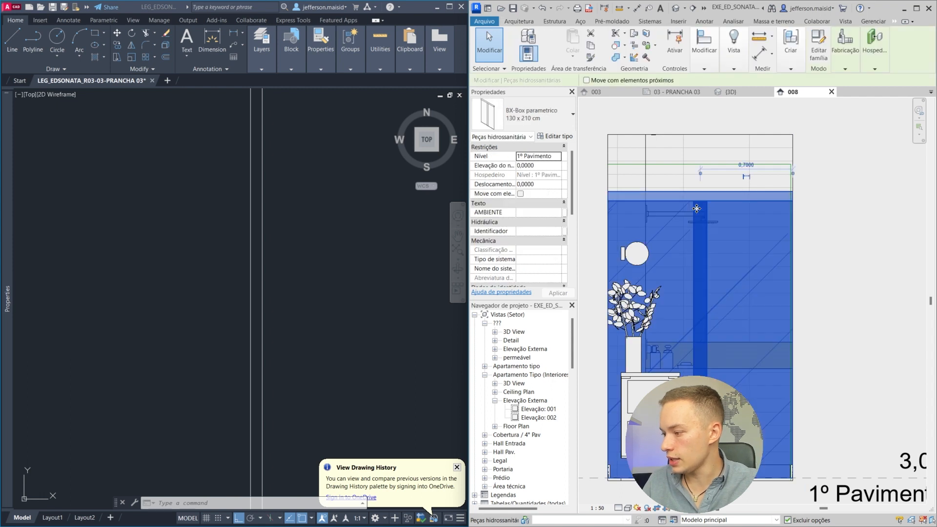